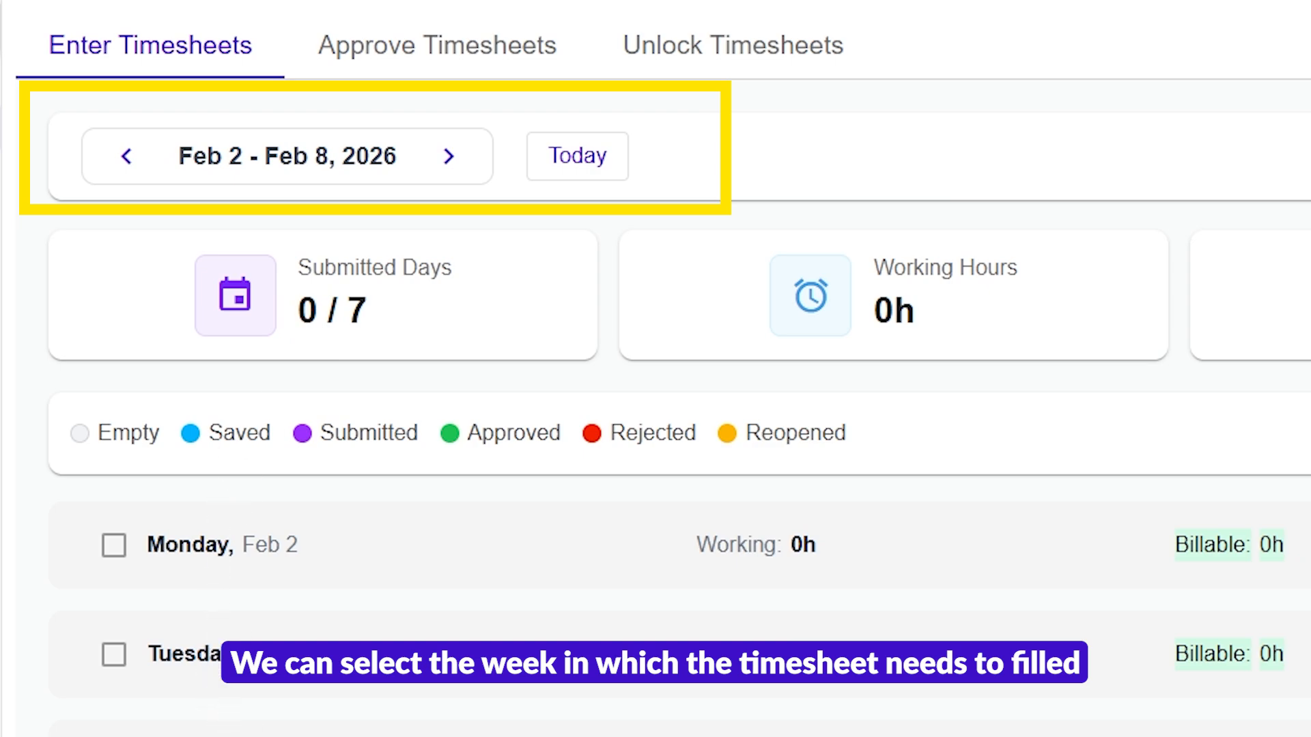
Step: Start a time entry for Monday, Feb 2 with project AI for Onboarding System and task Predictive Model Development (Billable)
{"action": "left_click", "coordinate": [574, 168]}
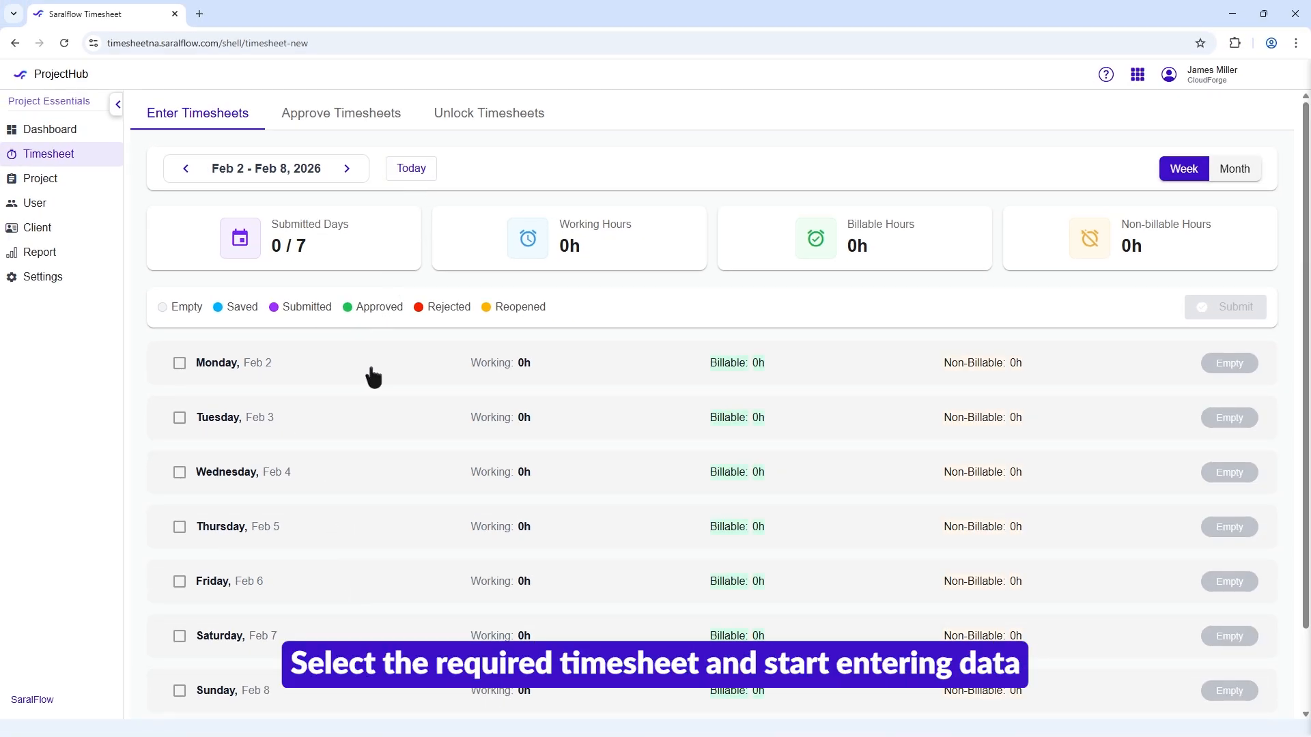
{"action": "left_click", "coordinate": [324, 366]}
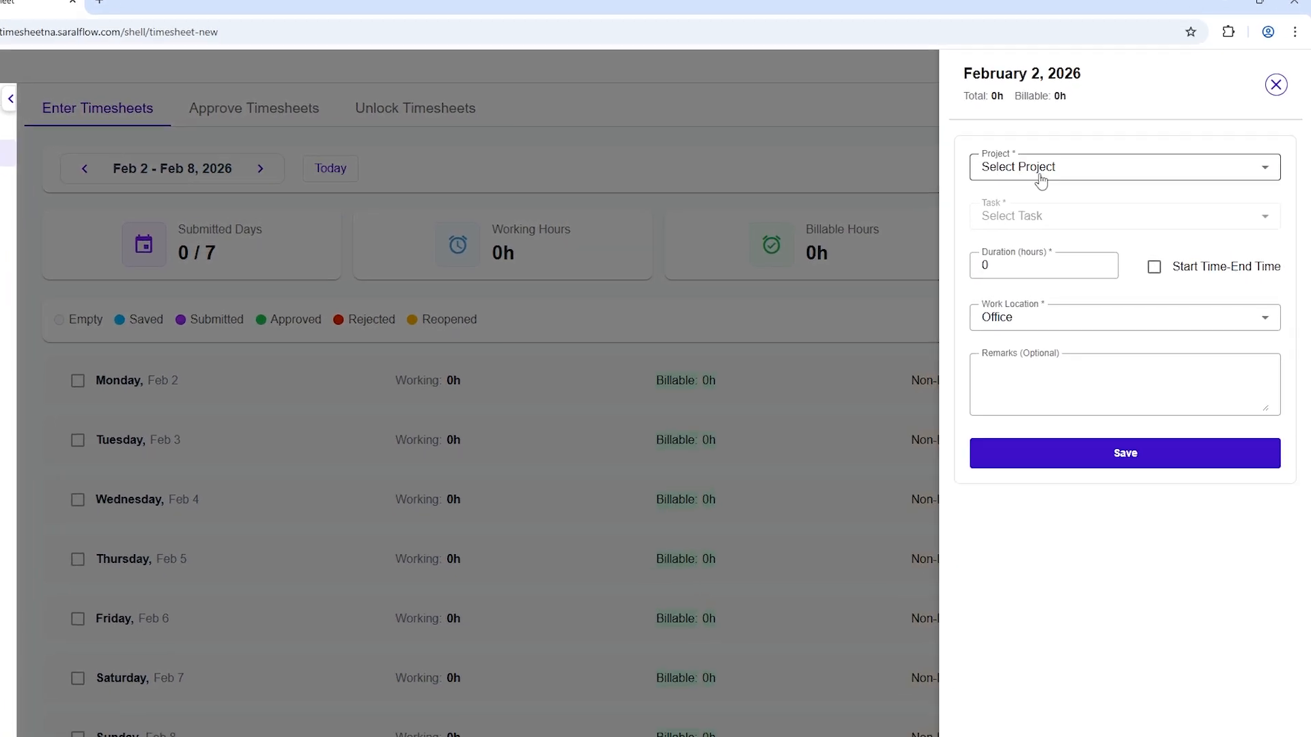
{"action": "left_click", "coordinate": [1027, 176]}
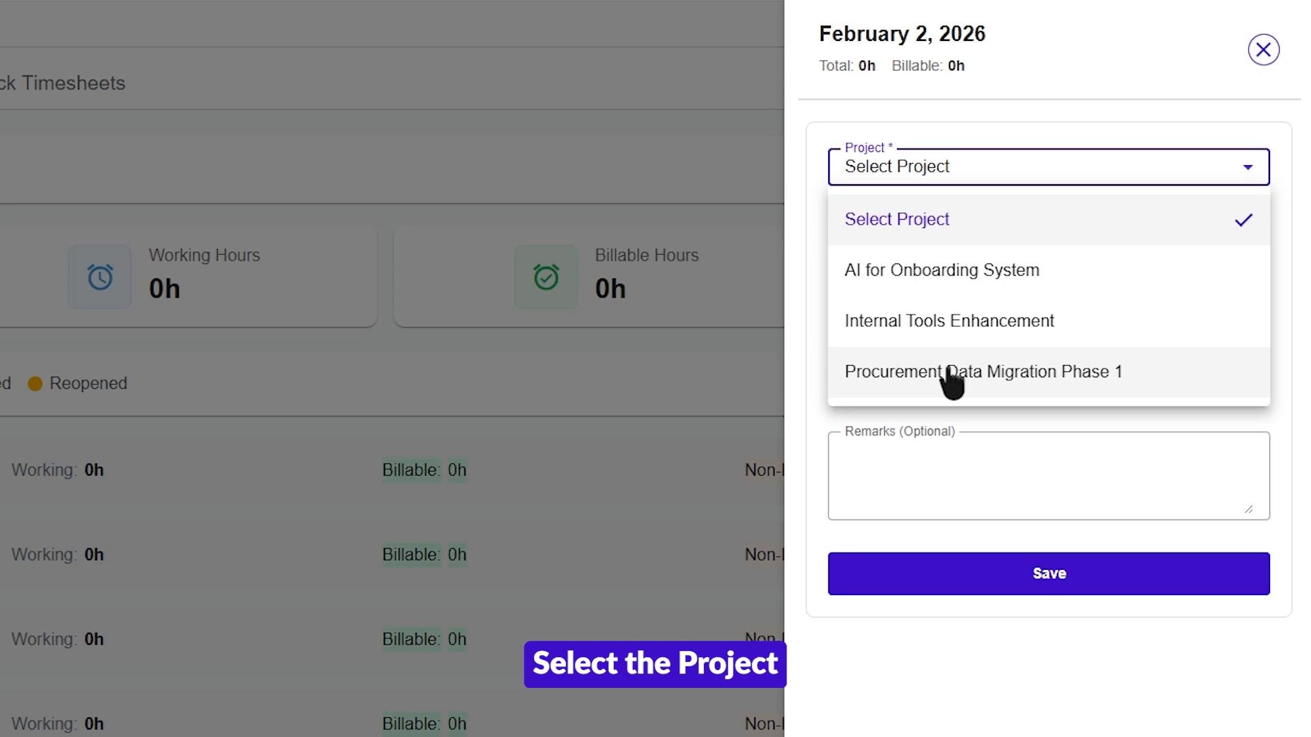
{"action": "left_click", "coordinate": [955, 274]}
{"action": "left_click", "coordinate": [954, 241]}
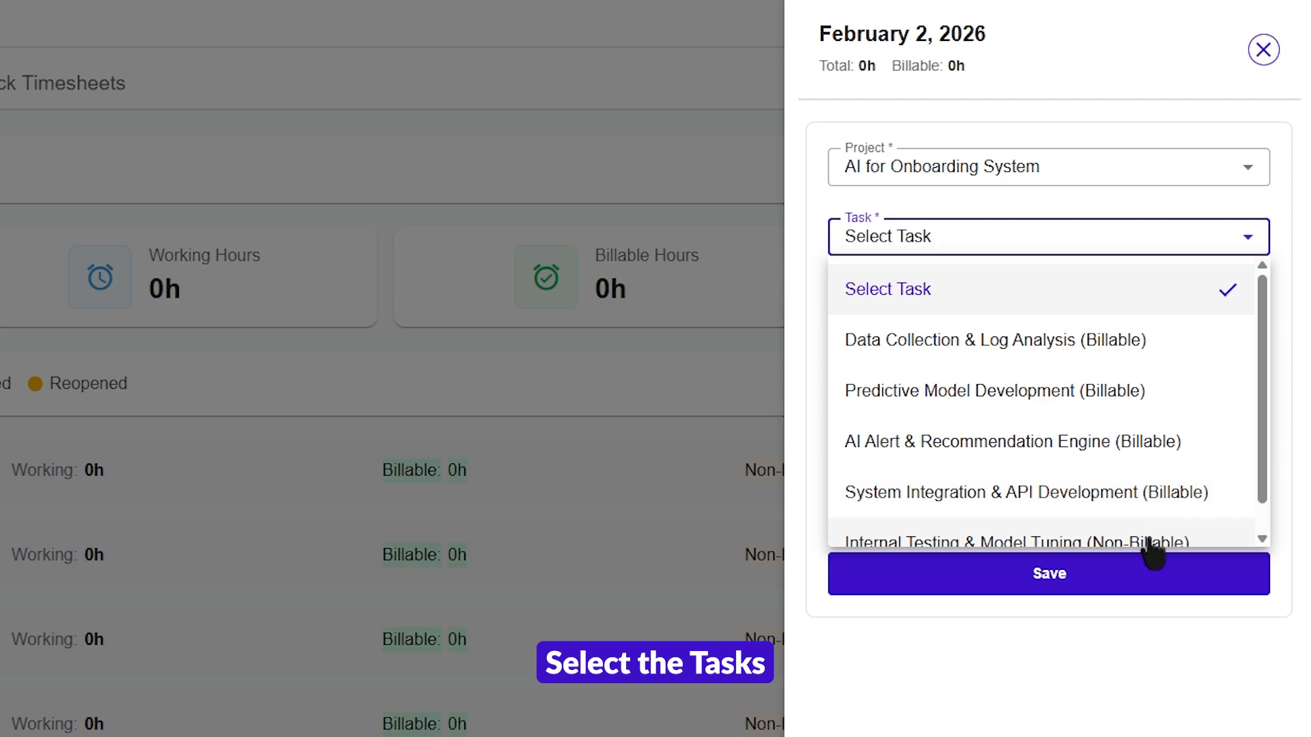
{"action": "left_click", "coordinate": [1145, 407]}
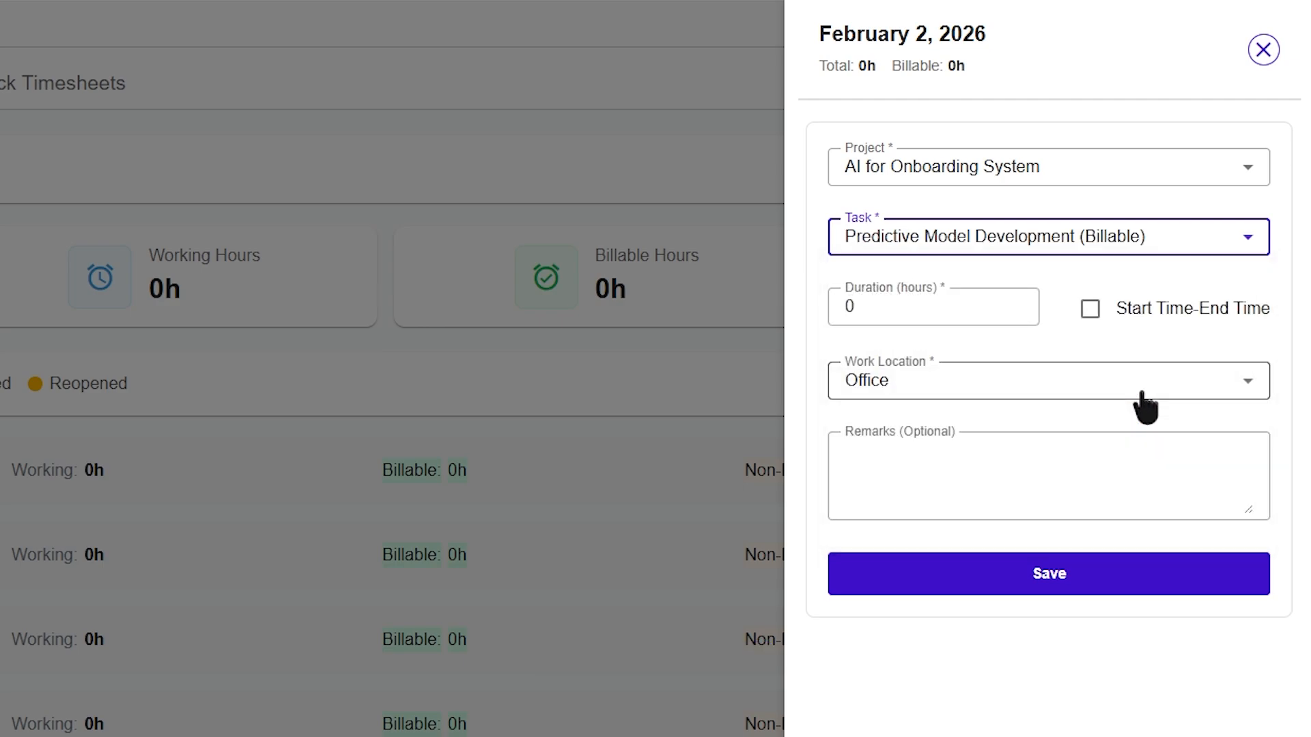
Step: Set the time entry's duration to 8 hours
{"action": "left_click", "coordinate": [861, 309]}
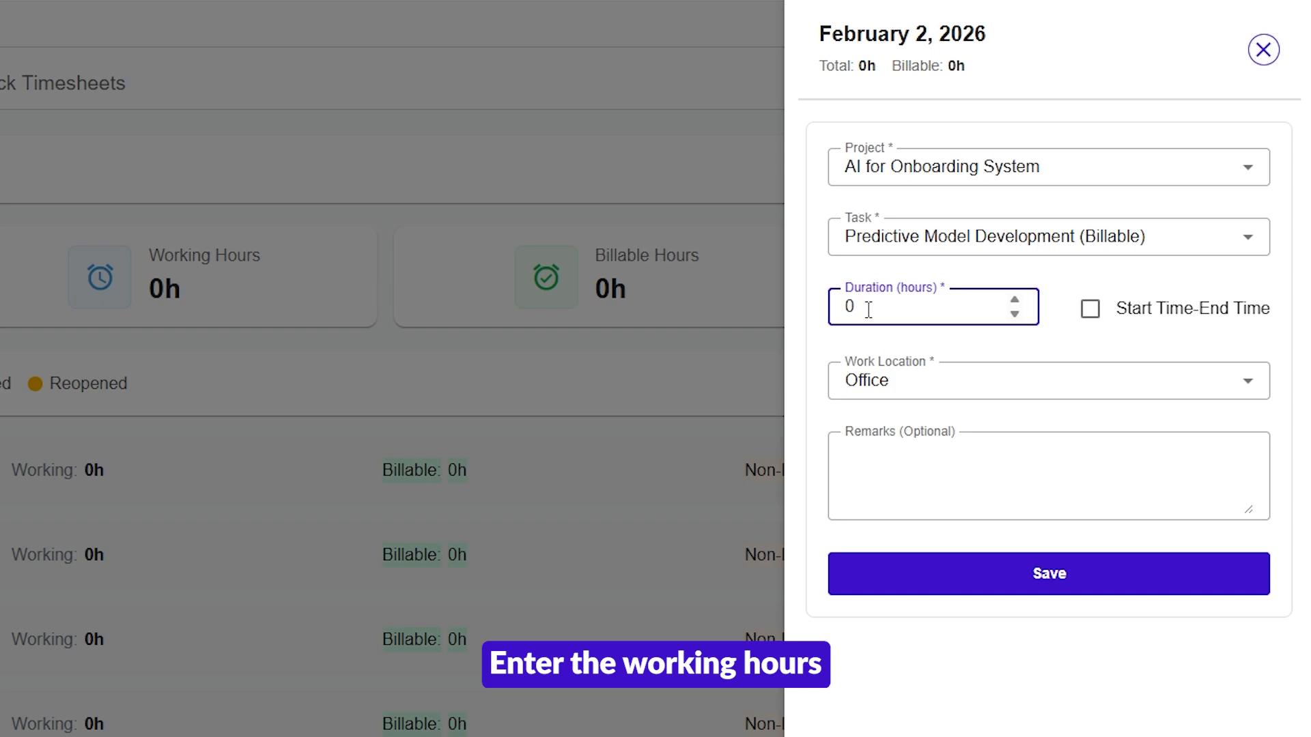
{"action": "key", "text": "BackSpace"}
{"action": "type", "text": "8"}
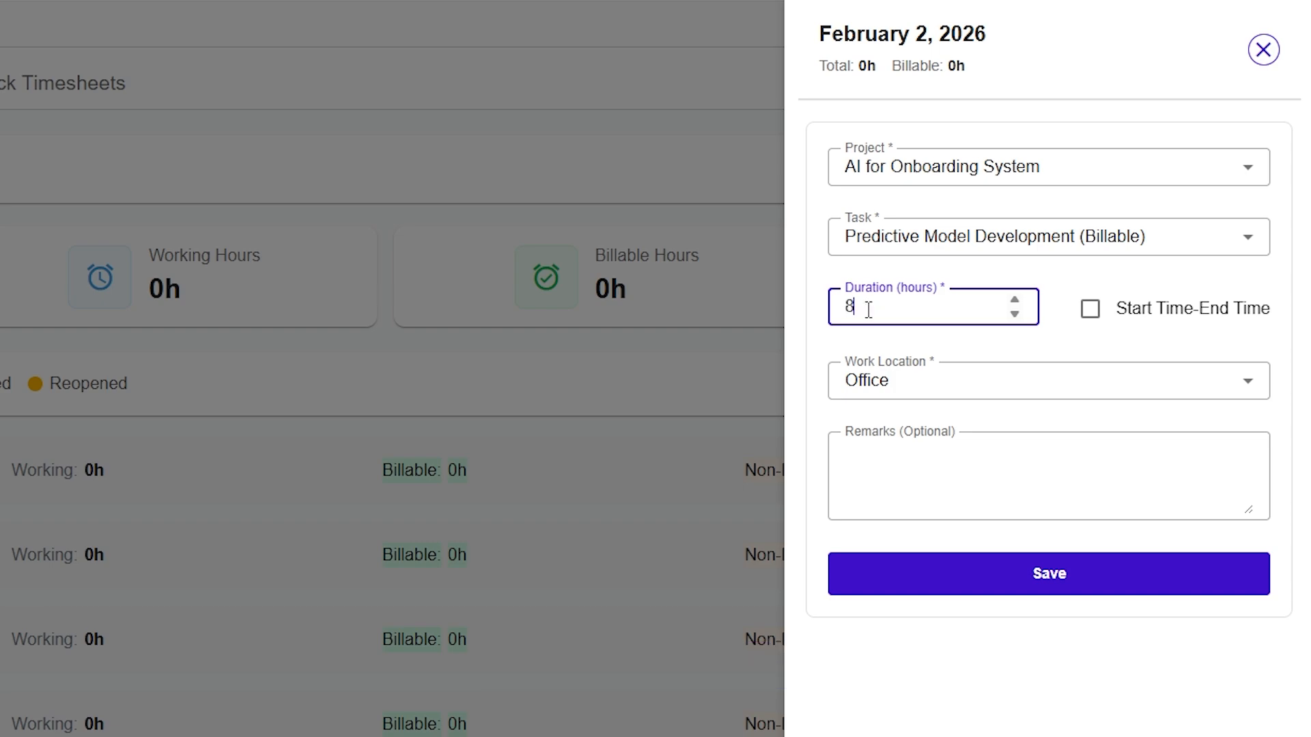
{"action": "left_click", "coordinate": [940, 340]}
{"action": "left_click", "coordinate": [1015, 315]}
{"action": "left_click", "coordinate": [1041, 339]}
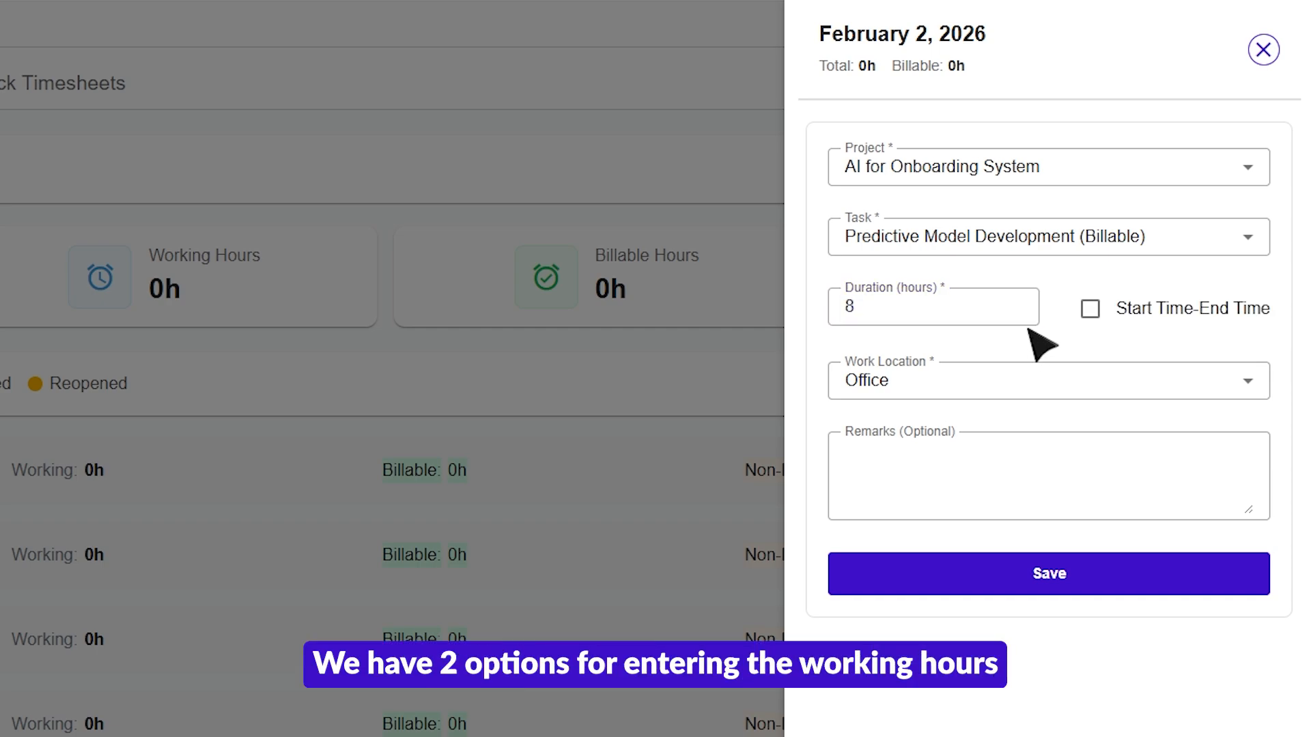
Step: Try the Start Time-End Time option for the working hours and return to duration entry
{"action": "left_click", "coordinate": [1089, 312]}
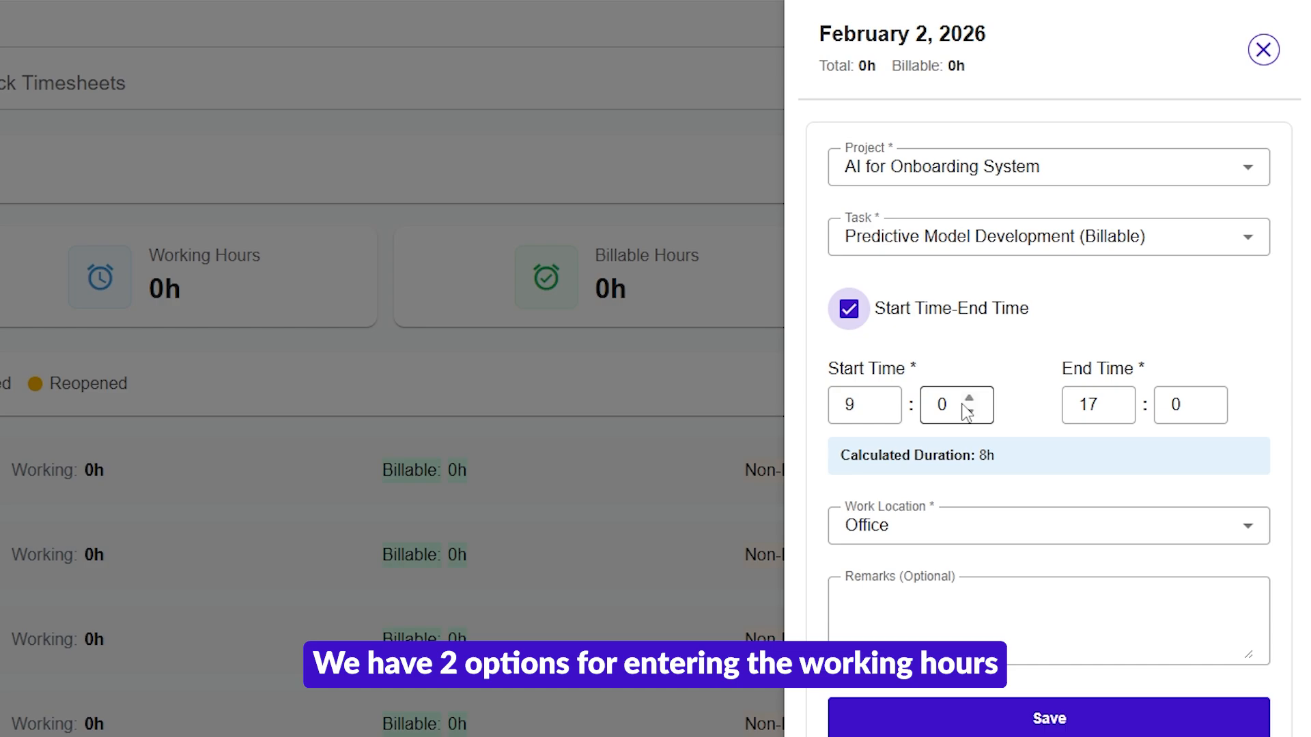
{"action": "left_click", "coordinate": [859, 414]}
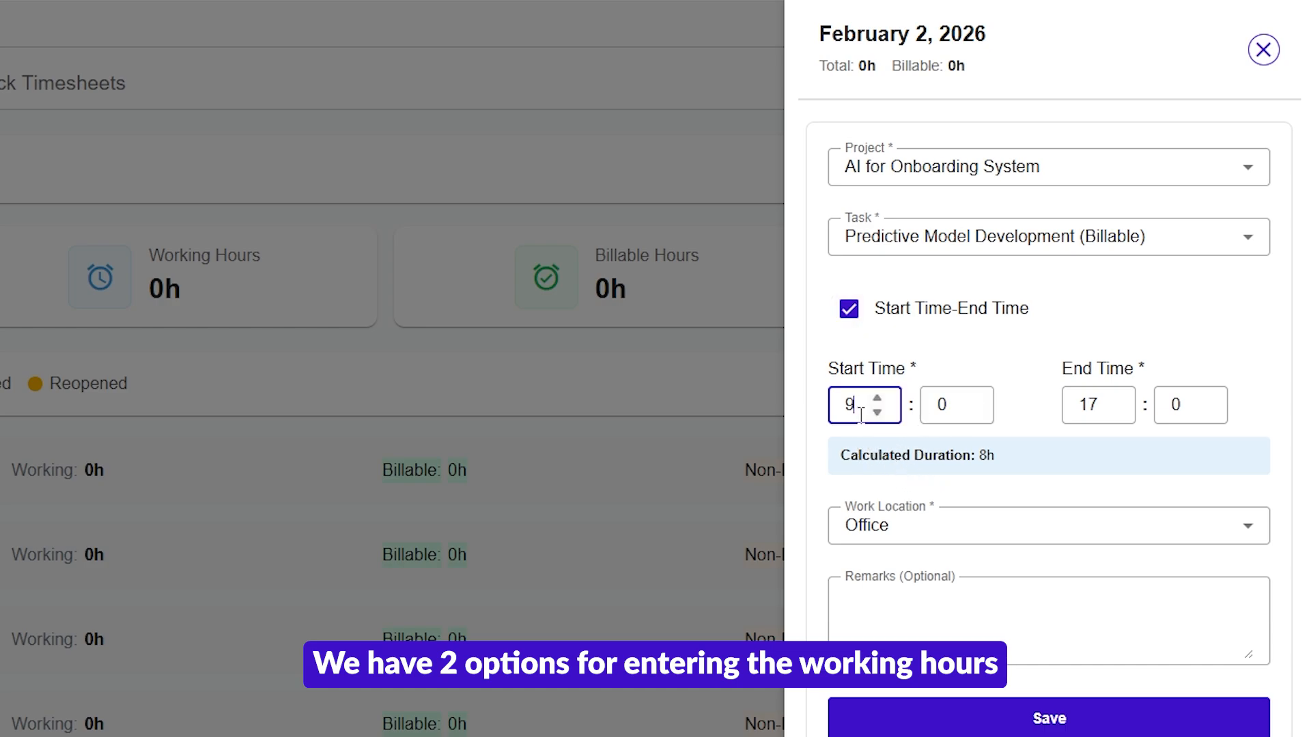
{"action": "left_click", "coordinate": [1099, 412]}
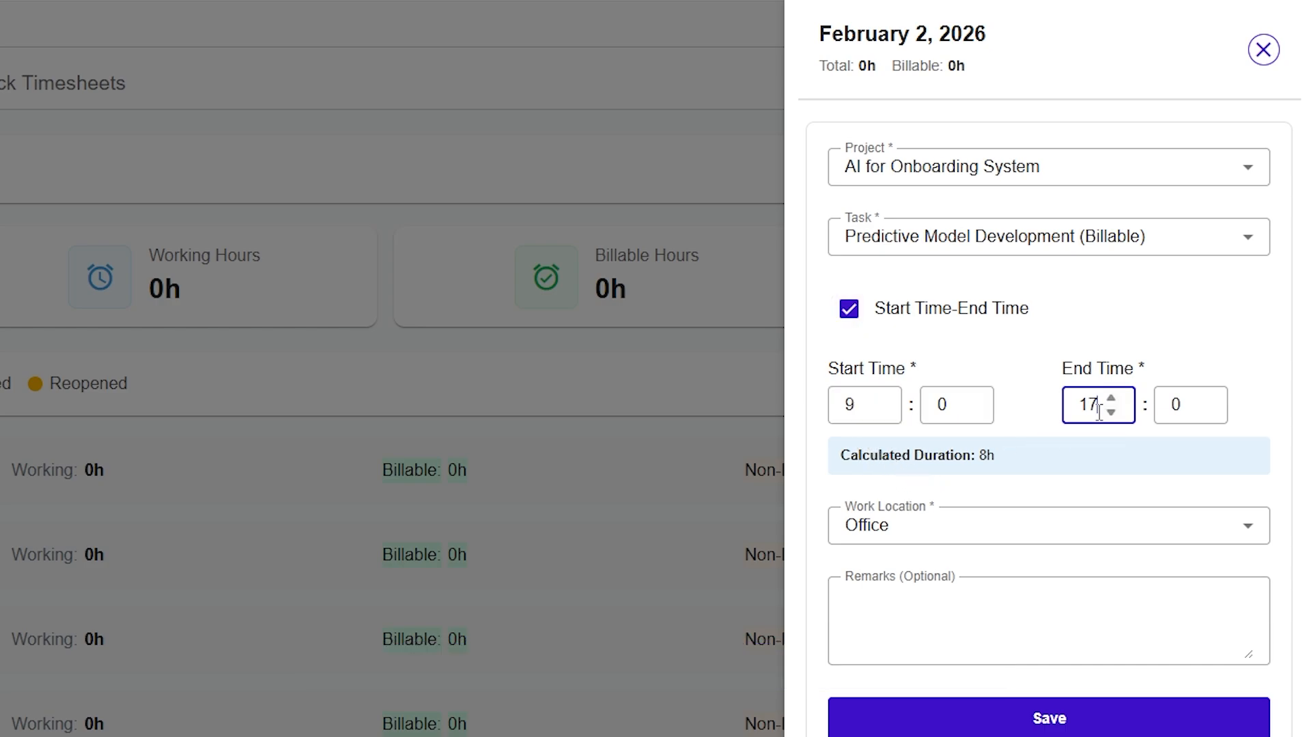
{"action": "left_click", "coordinate": [848, 311]}
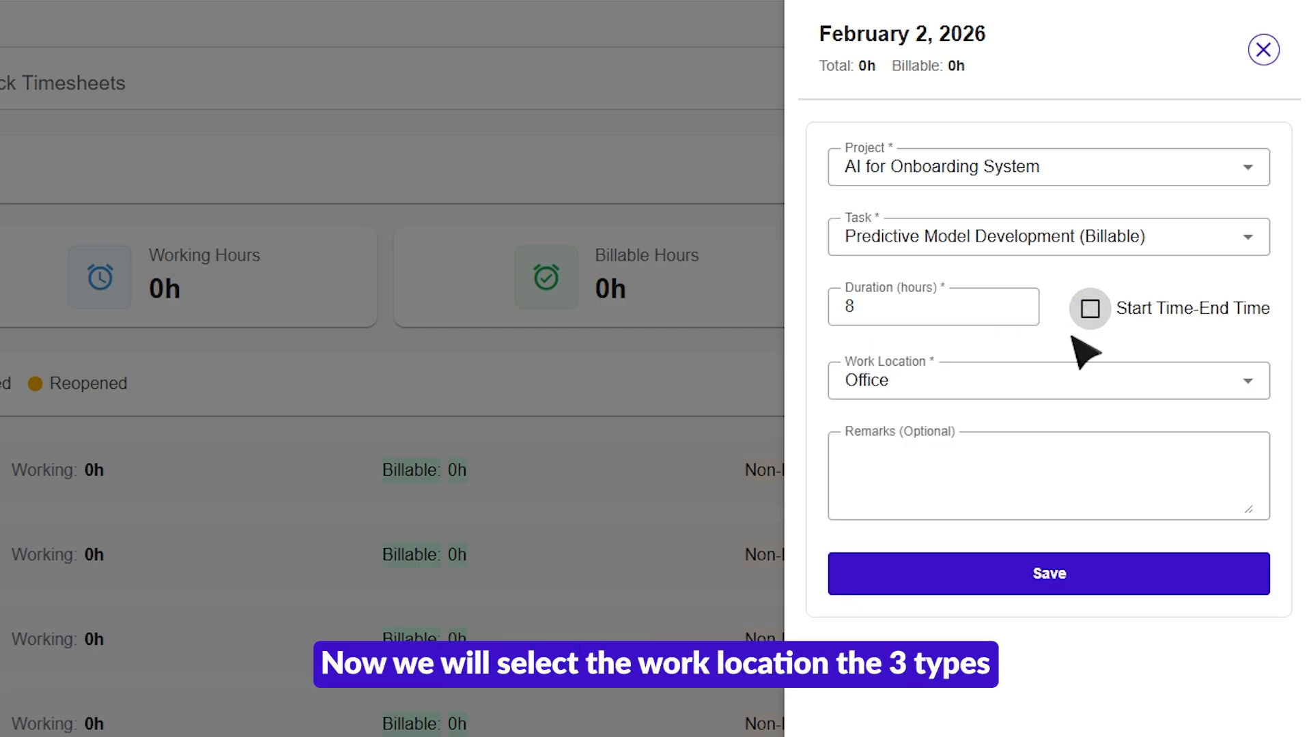
Step: Choose Office as the work location, add the remark "Remarks" and save the time entry
{"action": "left_click", "coordinate": [969, 390]}
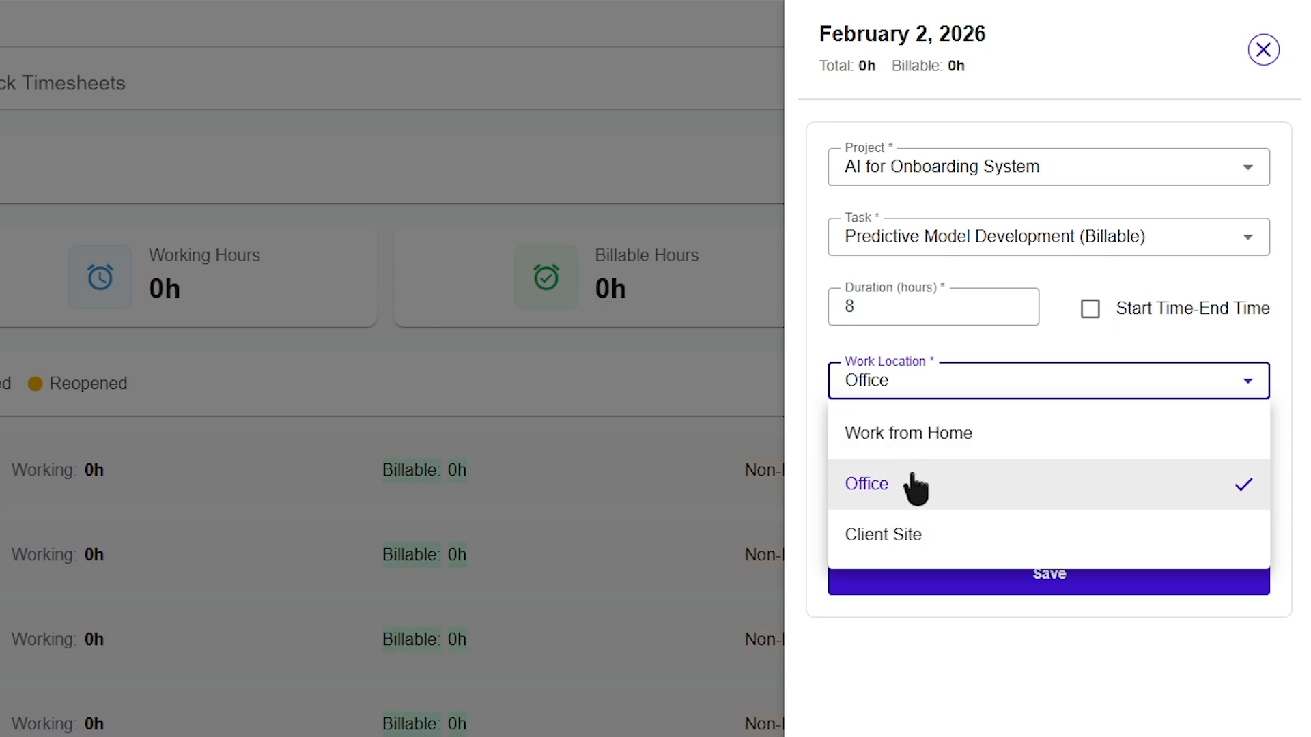
{"action": "left_click", "coordinate": [952, 486]}
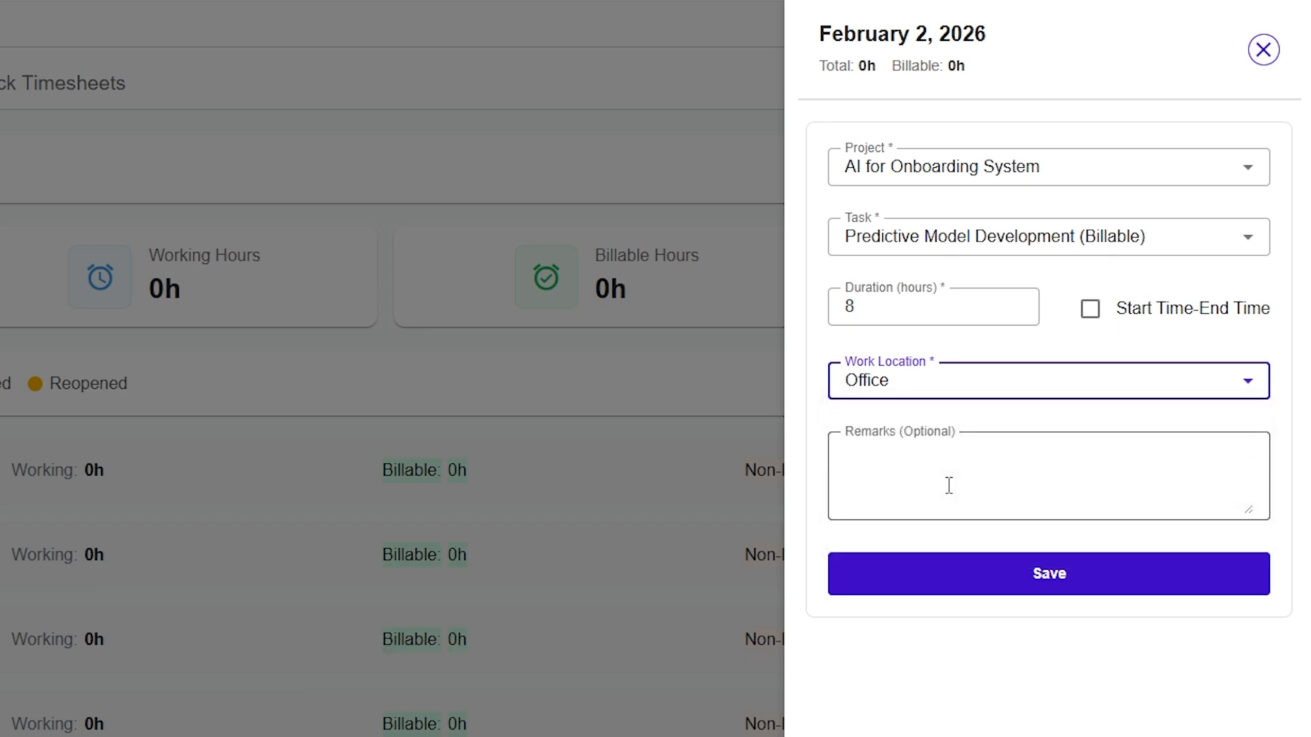
{"action": "left_click", "coordinate": [944, 464]}
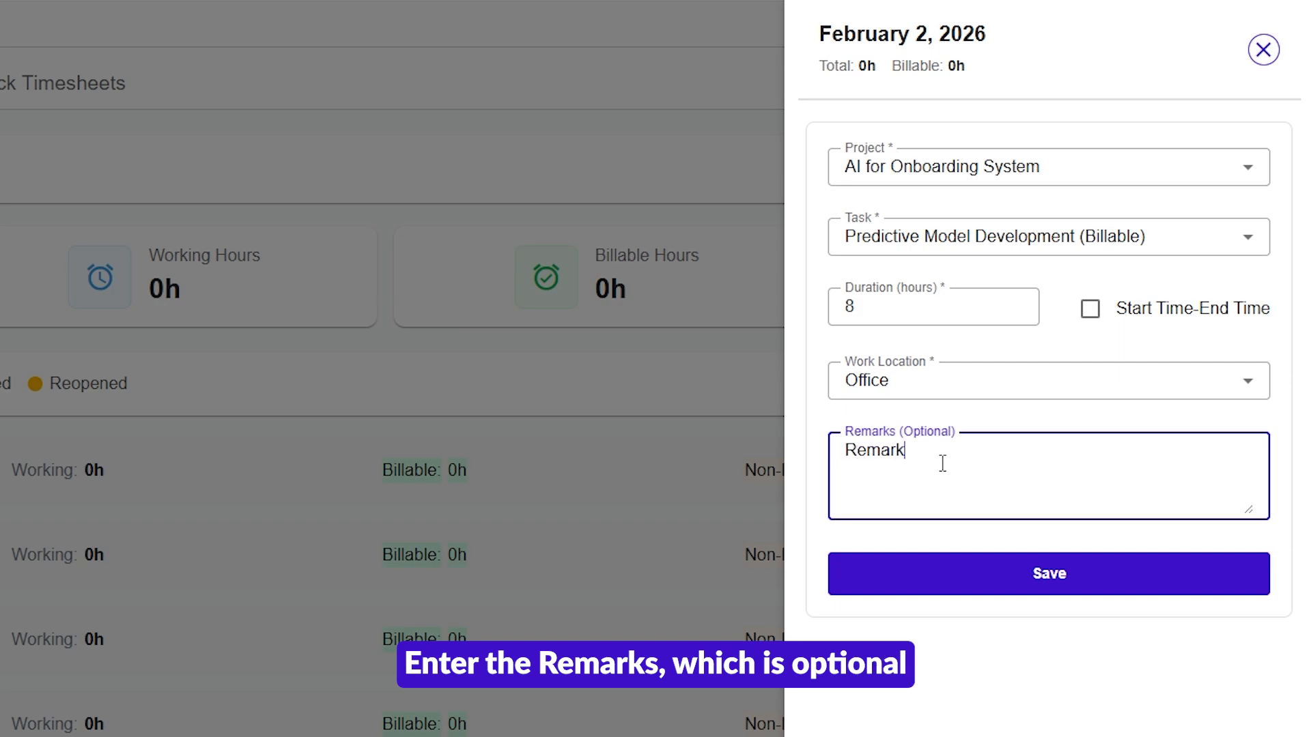
{"action": "left_click", "coordinate": [963, 574]}
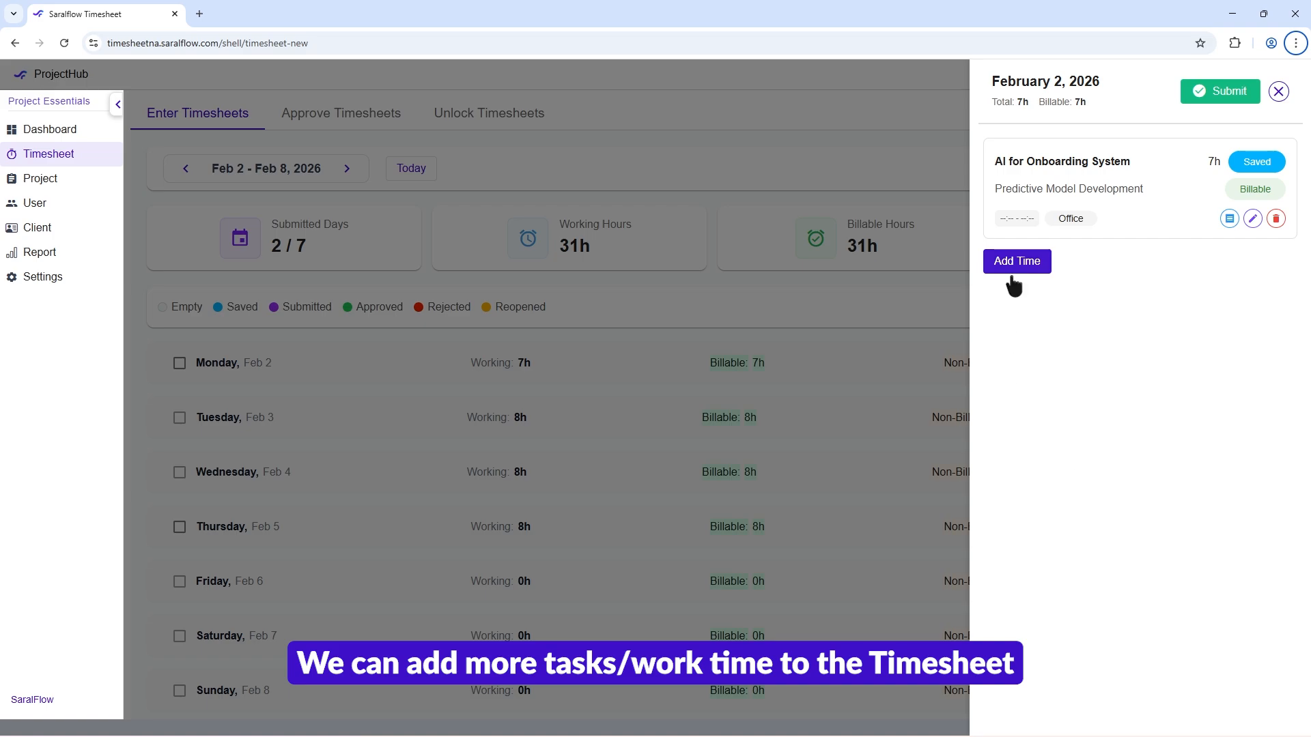
Step: Add and save a second Feb 2 entry for AI for Onboarding System, task Data Collection & Log Analysis (Billable), with 2 hours
{"action": "left_click", "coordinate": [1015, 266]}
{"action": "left_click", "coordinate": [1061, 176]}
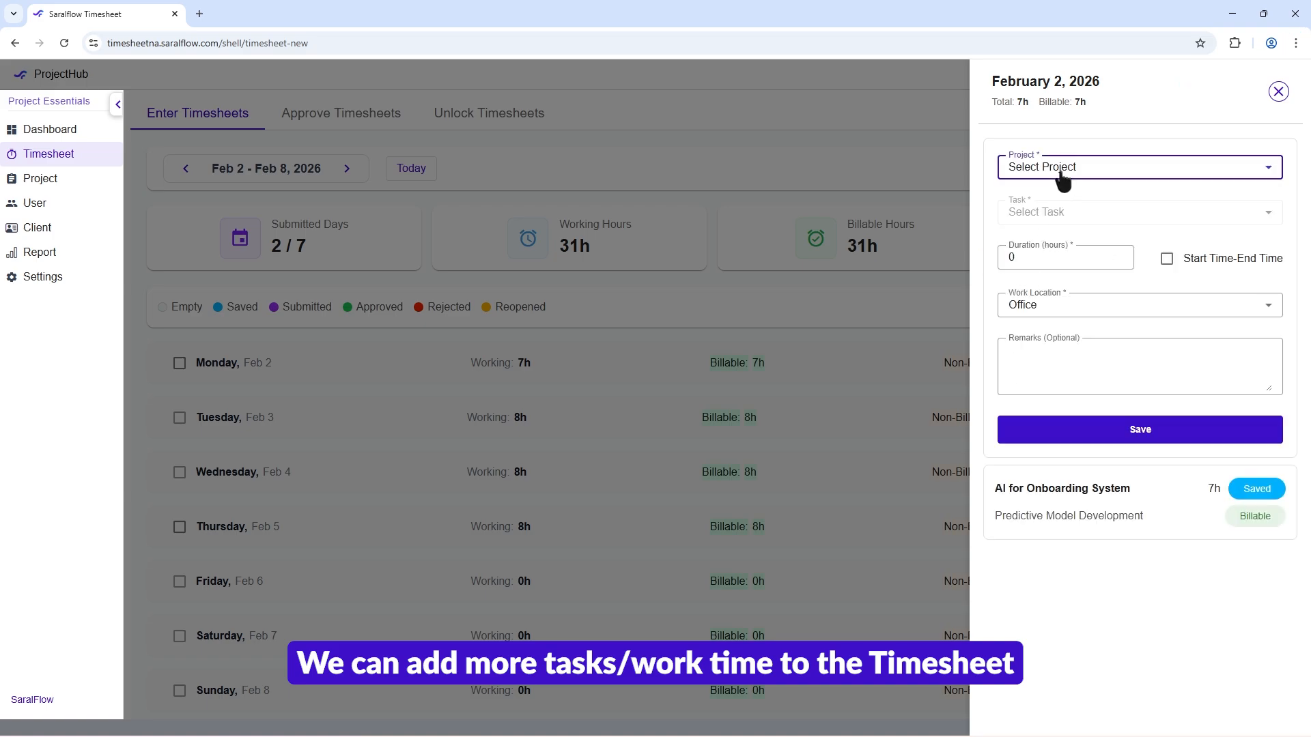
{"action": "left_click", "coordinate": [1061, 234]}
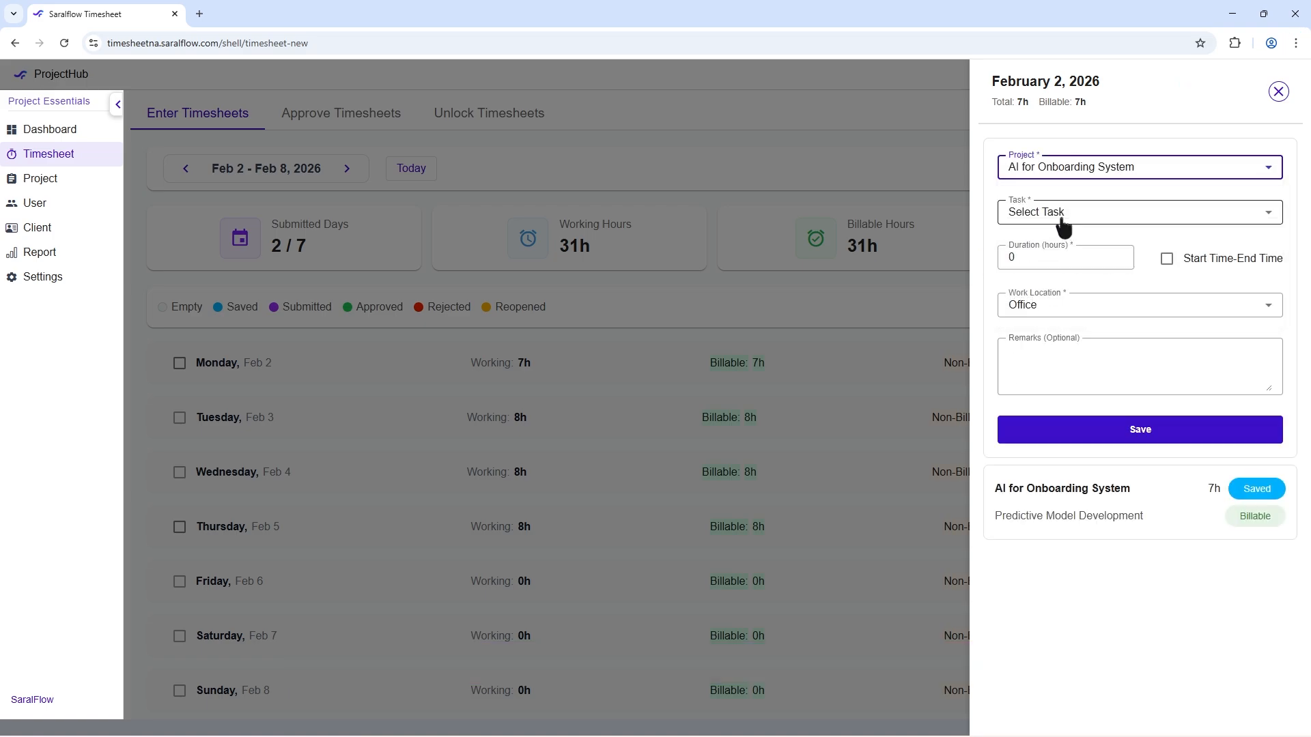
{"action": "left_click", "coordinate": [1064, 217]}
{"action": "left_click", "coordinate": [1065, 282]}
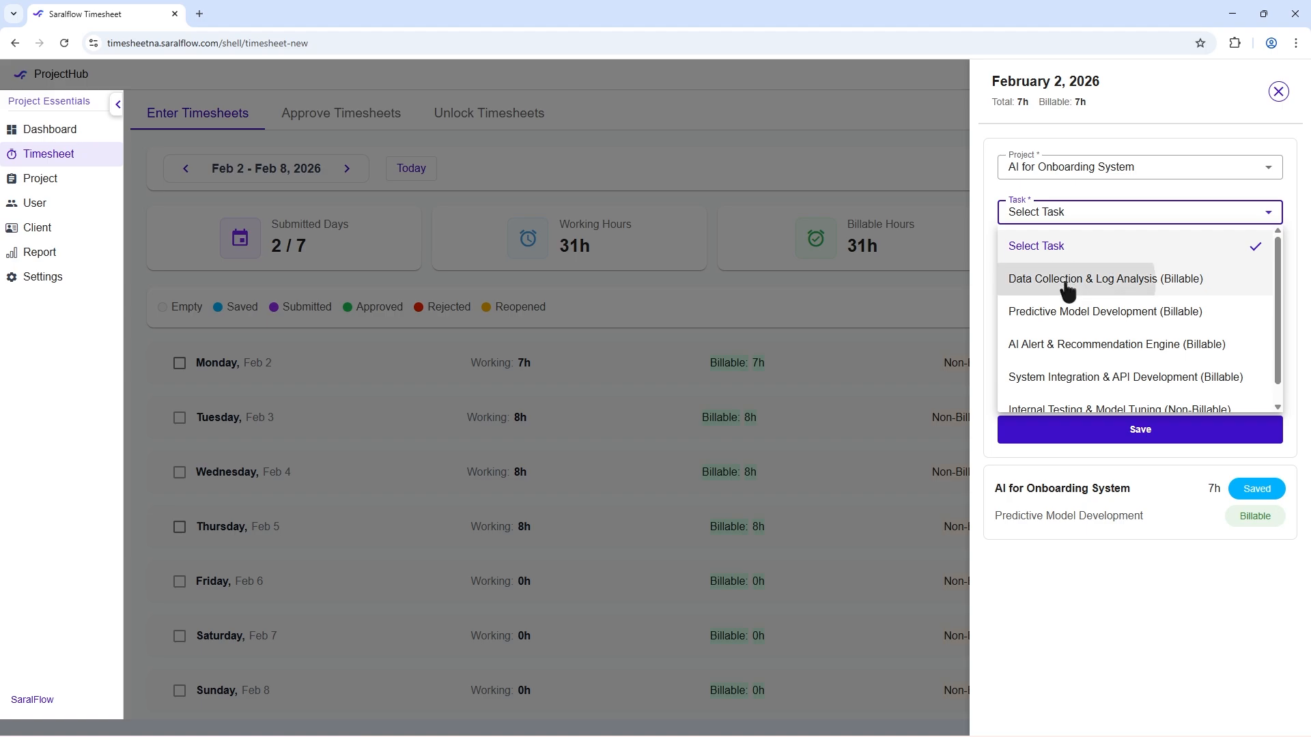
{"action": "left_click", "coordinate": [1118, 255]}
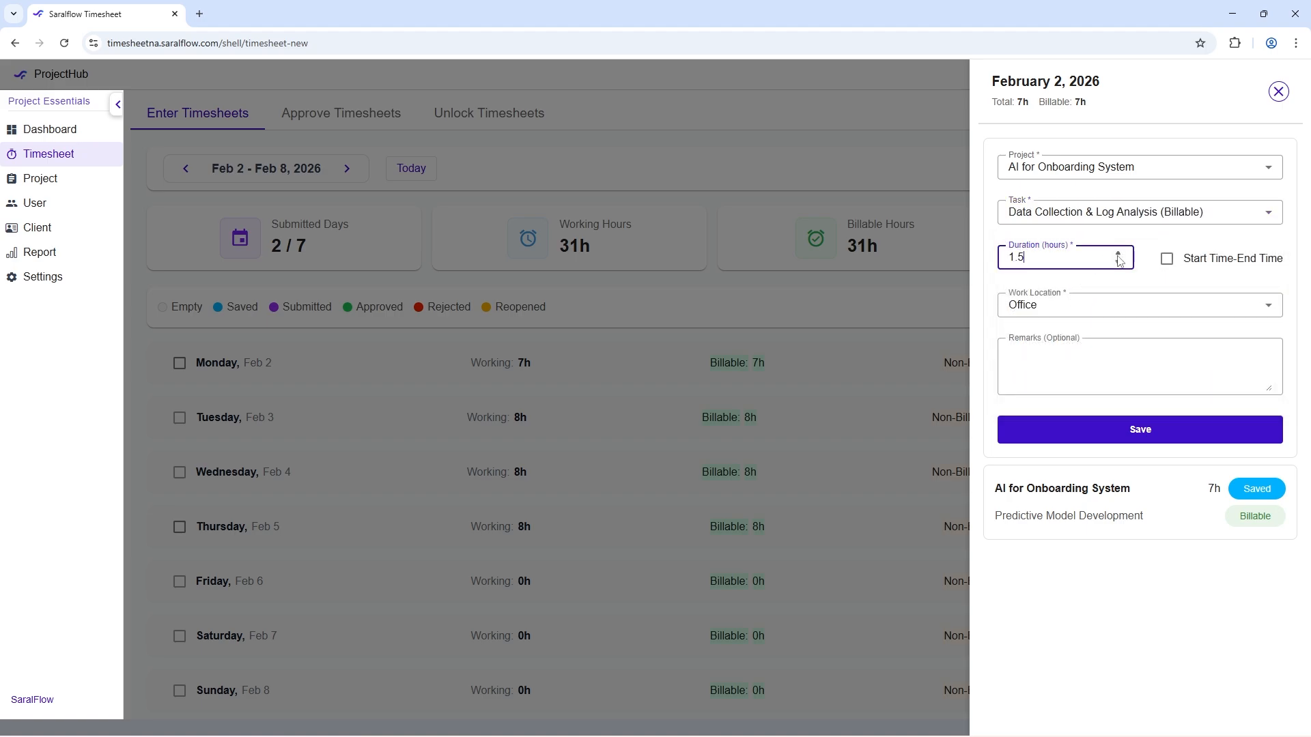
{"action": "left_click", "coordinate": [1059, 432]}
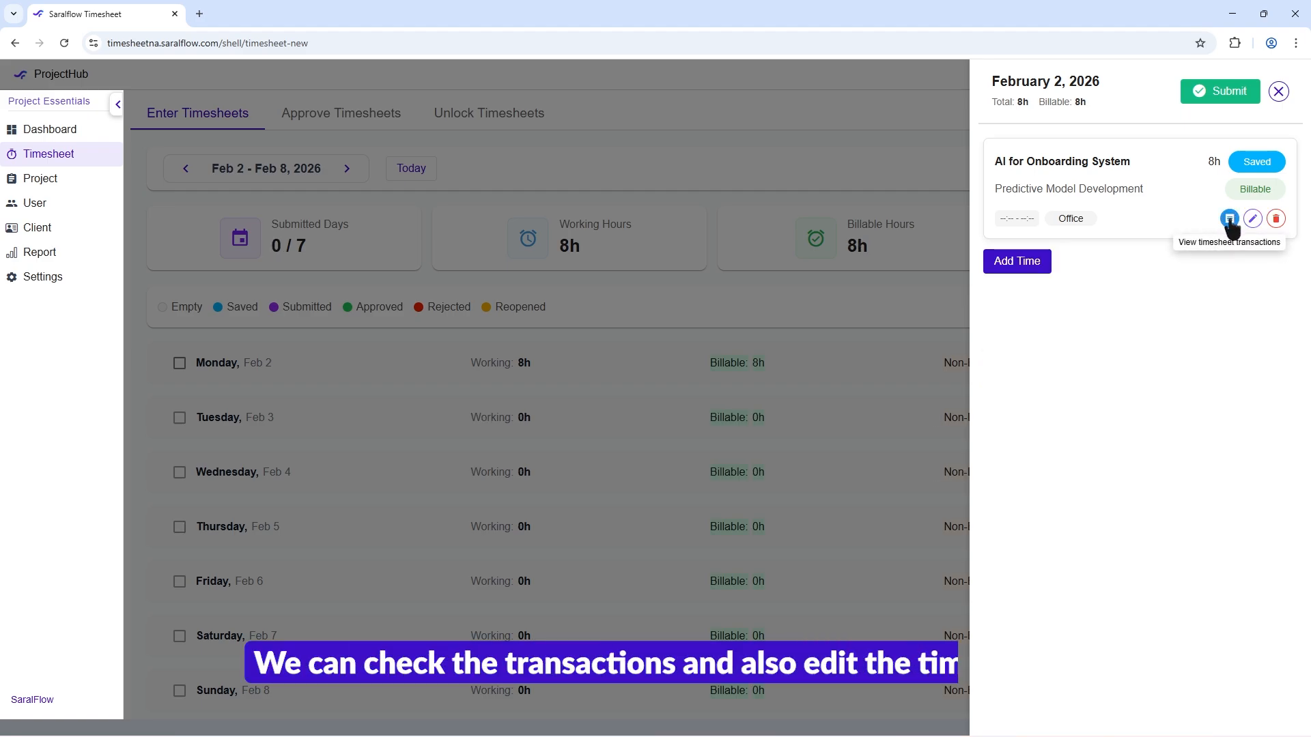
Step: Check the Predictive Model Development entry's transactions, and save the entry with remarks "Remarks Edited" and a duration of 7 hours
{"action": "left_click", "coordinate": [1229, 218]}
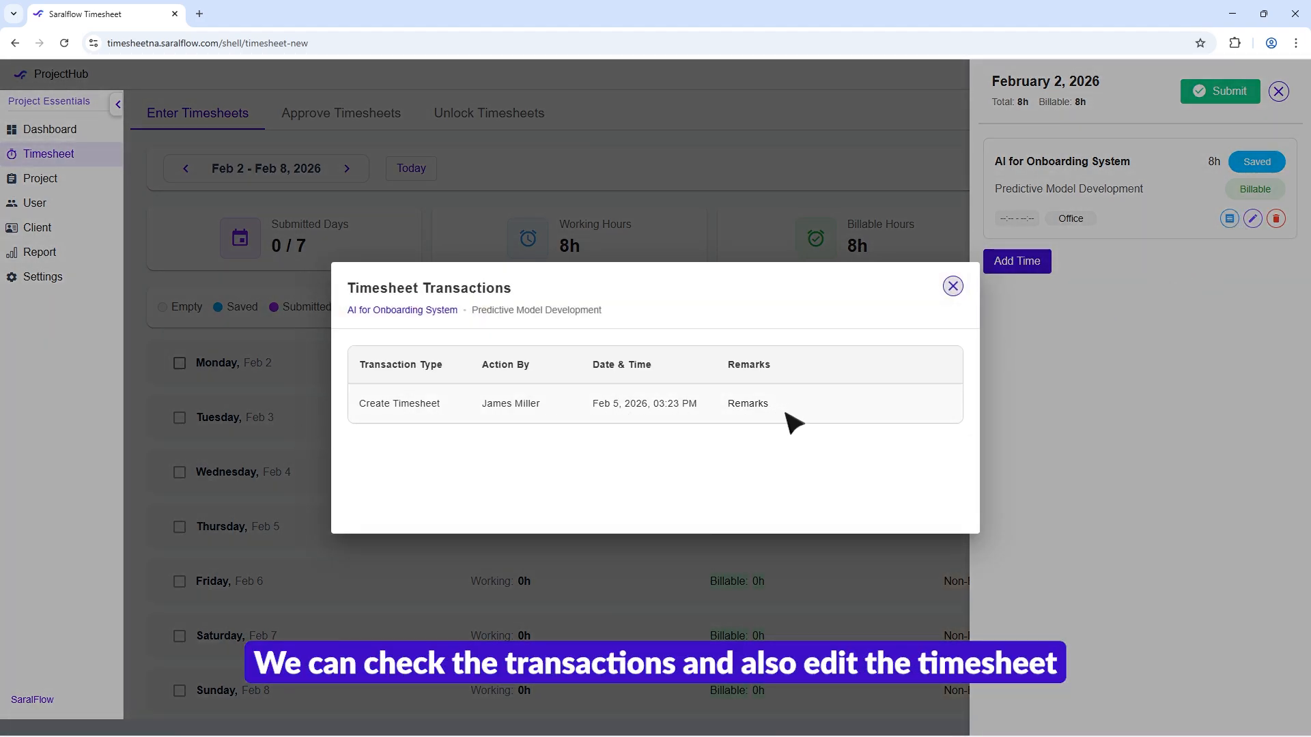
{"action": "left_click", "coordinate": [953, 286]}
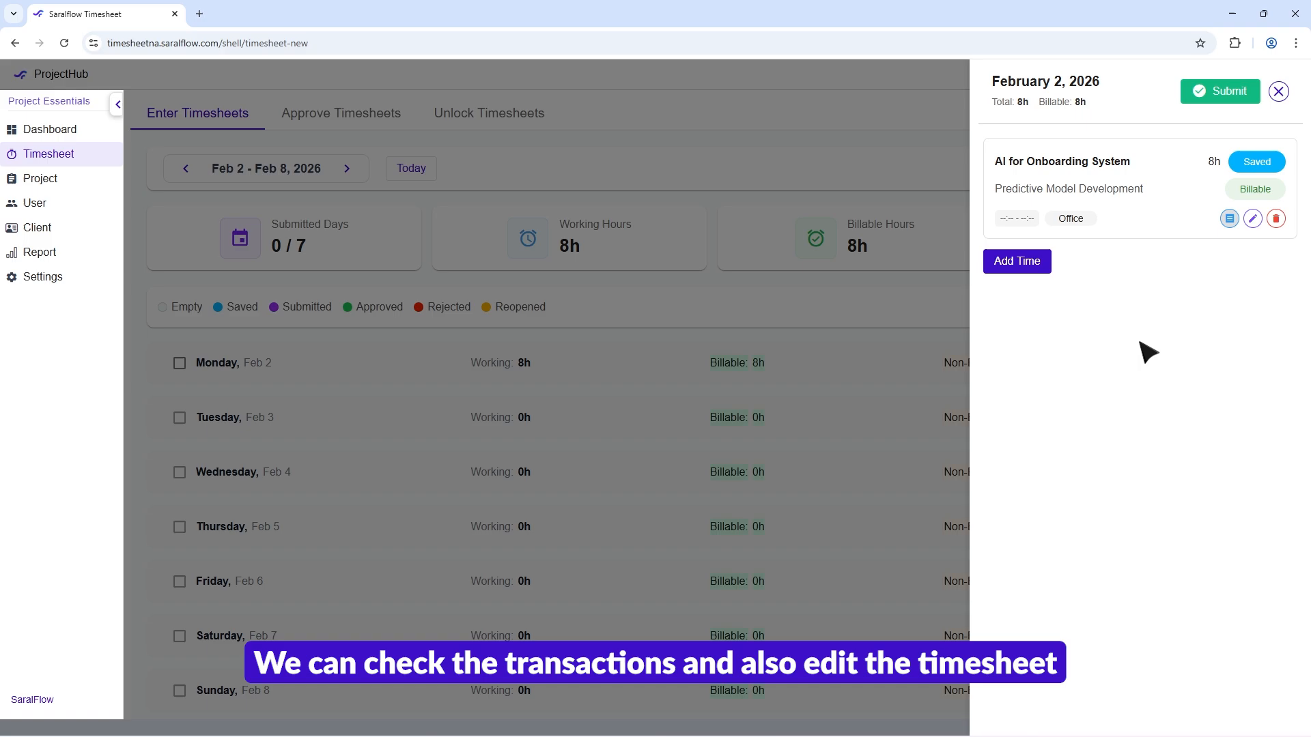
{"action": "left_click", "coordinate": [1253, 223]}
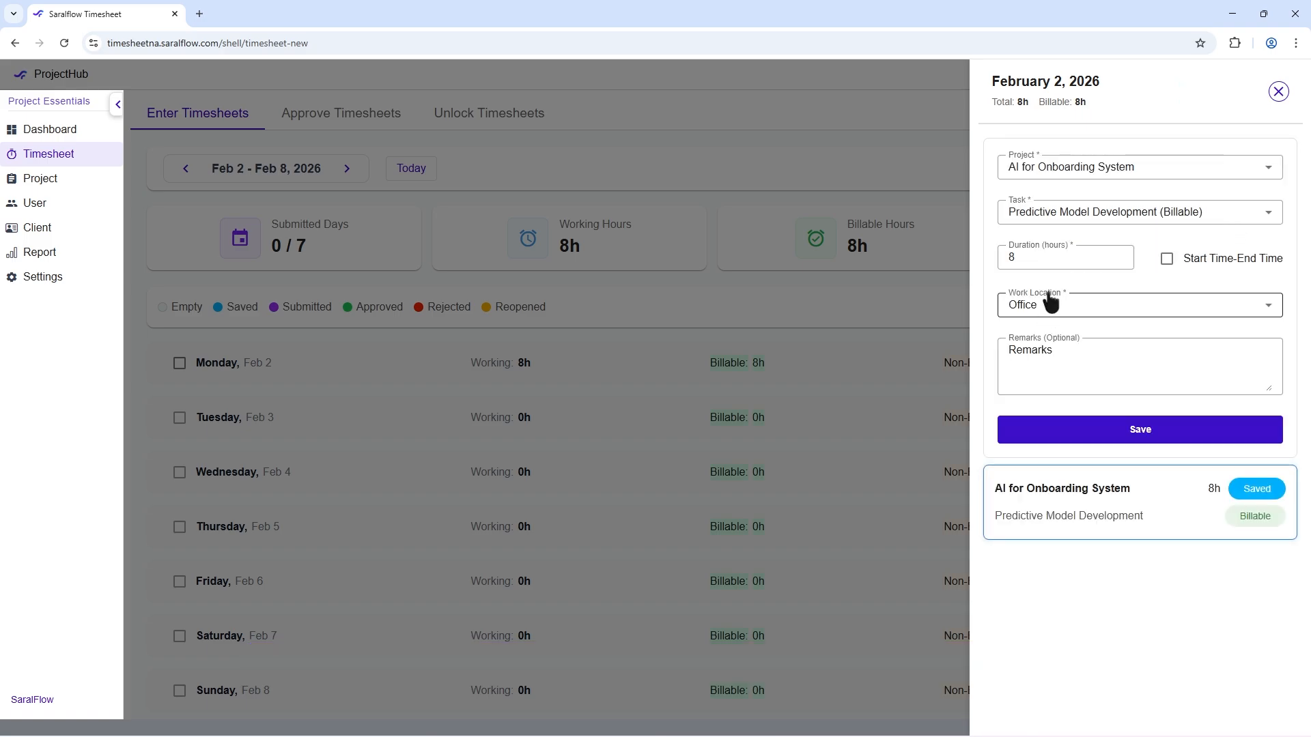
{"action": "left_click", "coordinate": [1068, 349]}
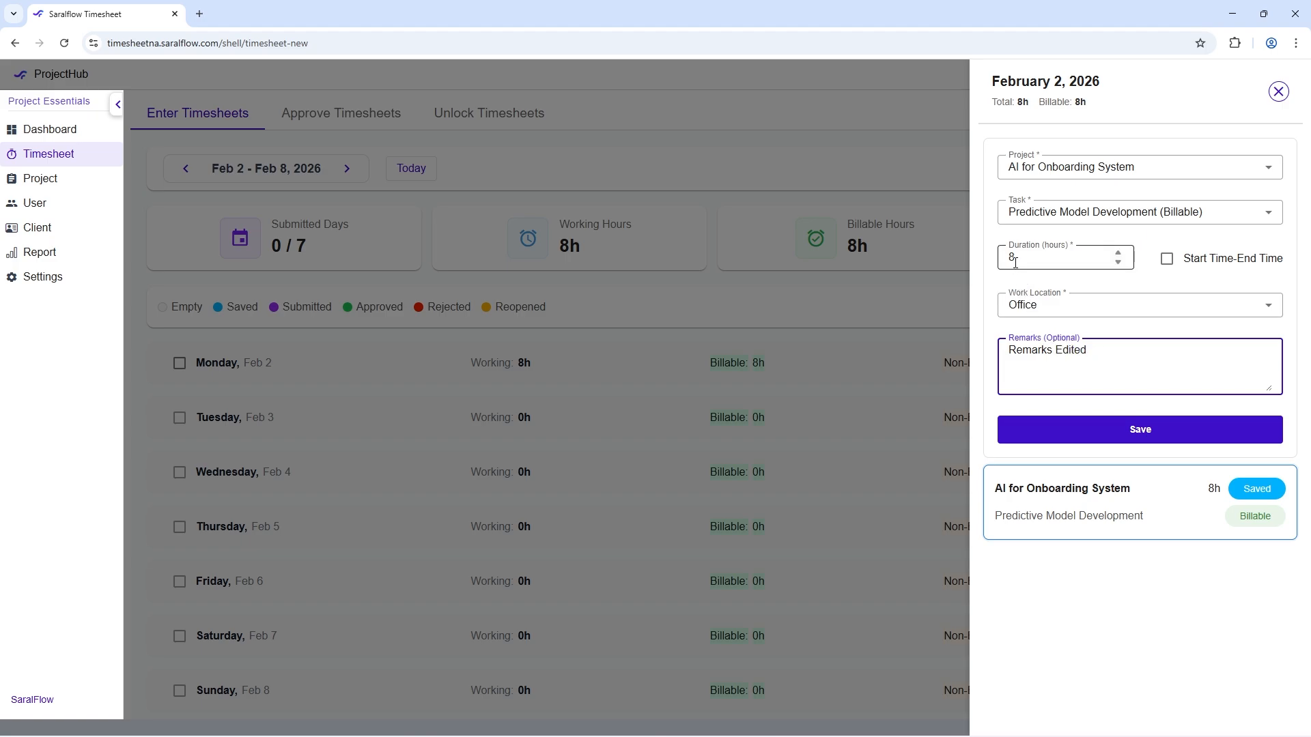
{"action": "left_click", "coordinate": [1118, 263]}
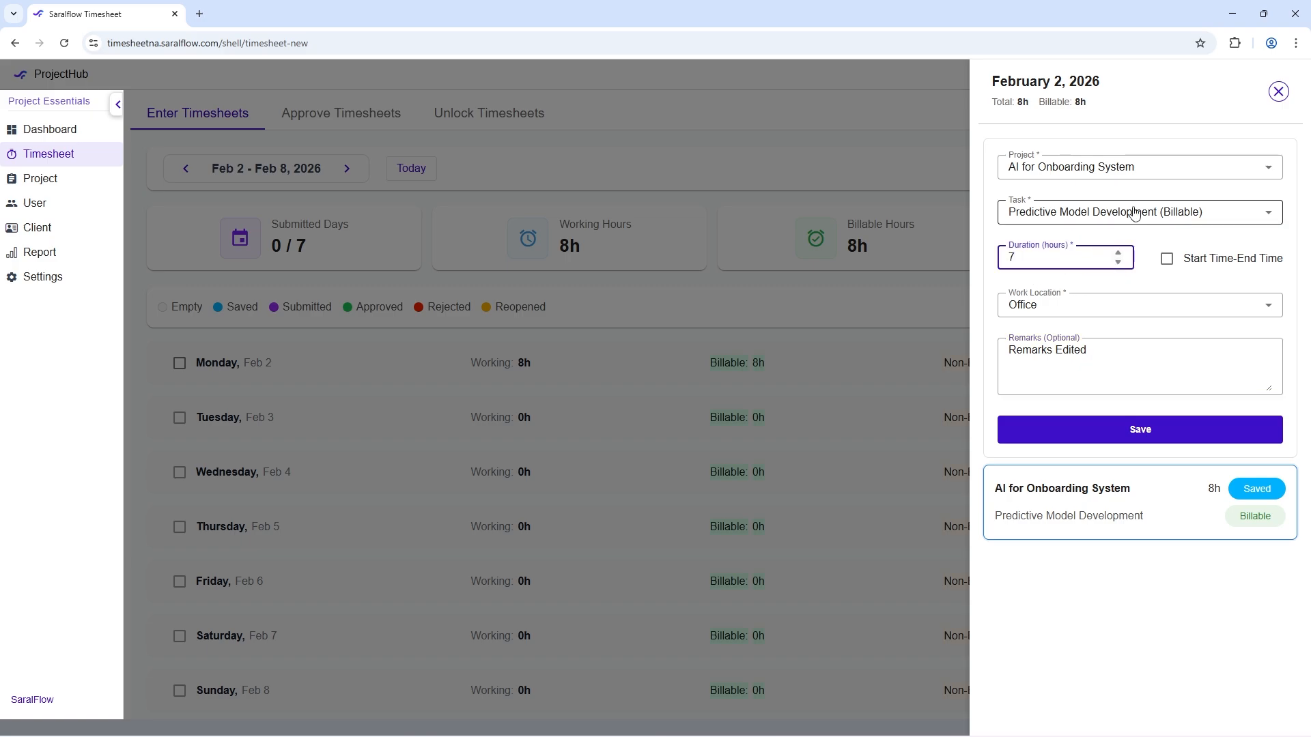
{"action": "left_click", "coordinate": [1031, 213]}
{"action": "left_click", "coordinate": [1128, 217]}
{"action": "left_click", "coordinate": [1117, 178]}
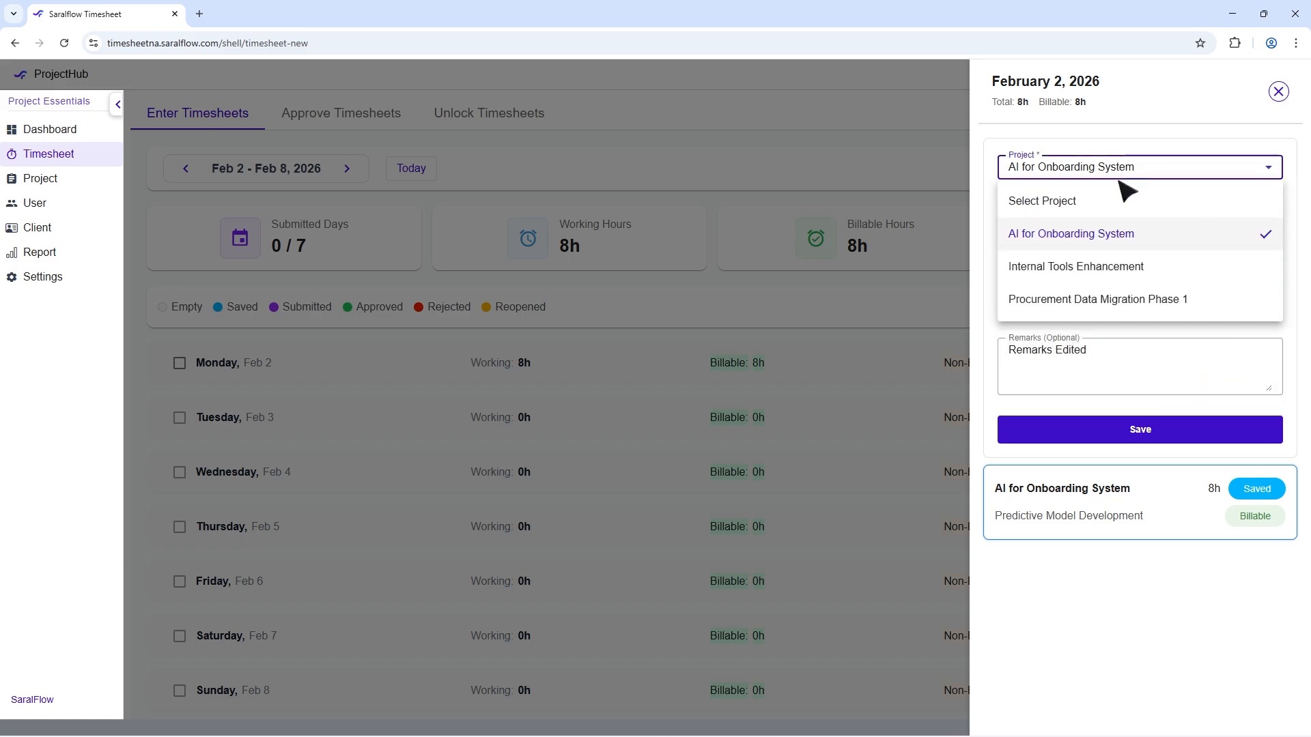
{"action": "left_click", "coordinate": [1123, 174]}
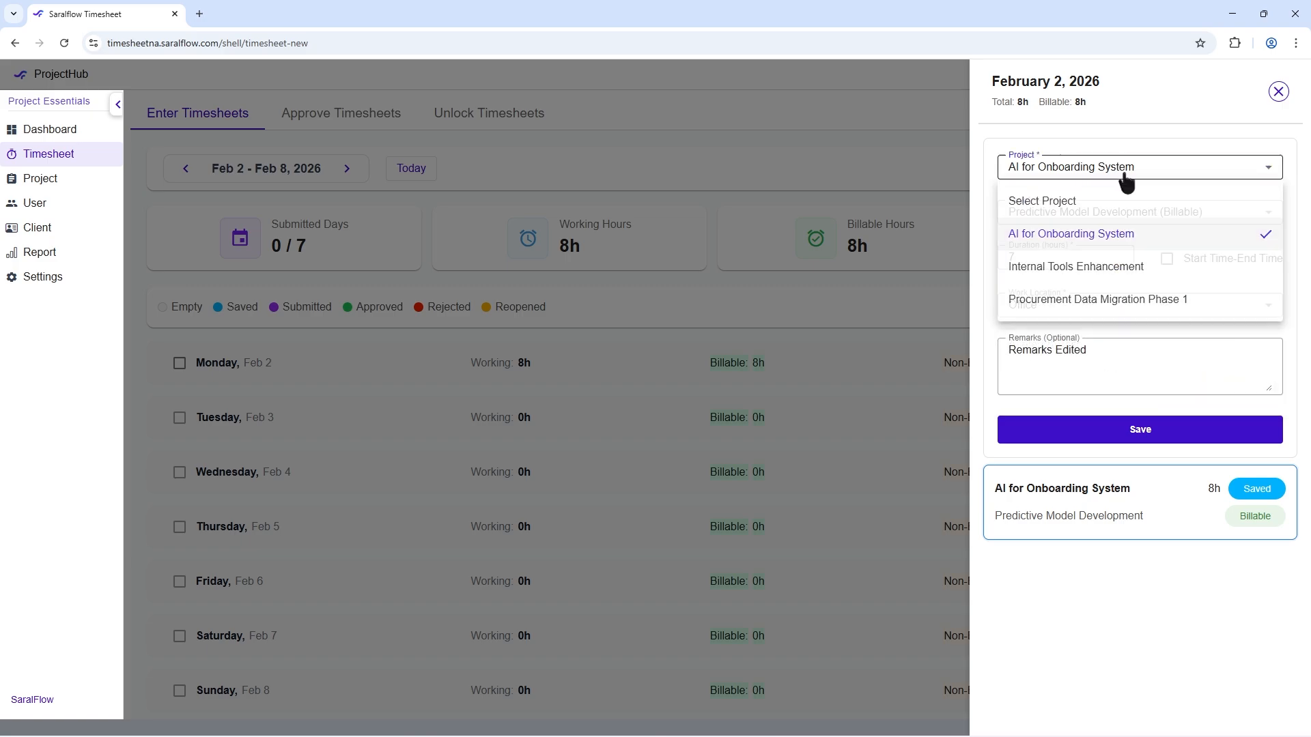
{"action": "left_click", "coordinate": [1133, 430]}
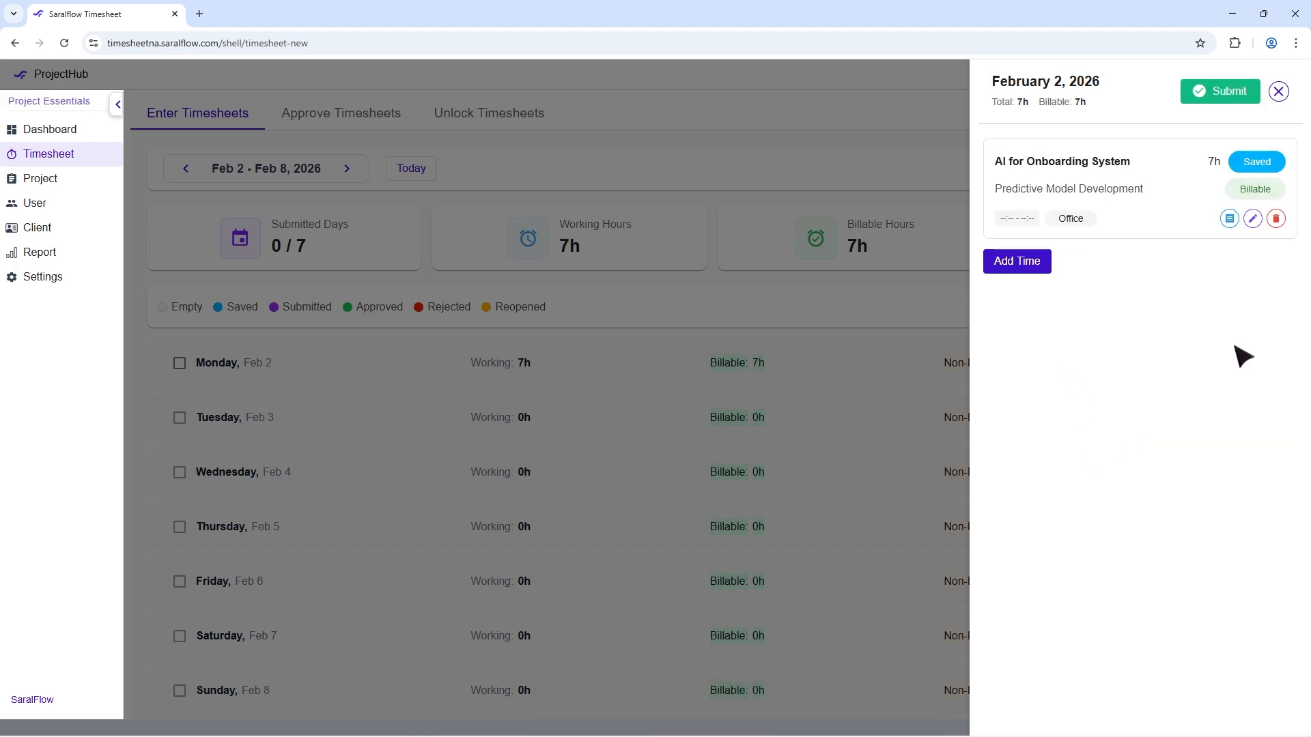
Step: Request deletion of the Feb 2 entry but cancel it, and submit that day's timesheet
{"action": "left_click", "coordinate": [1280, 224]}
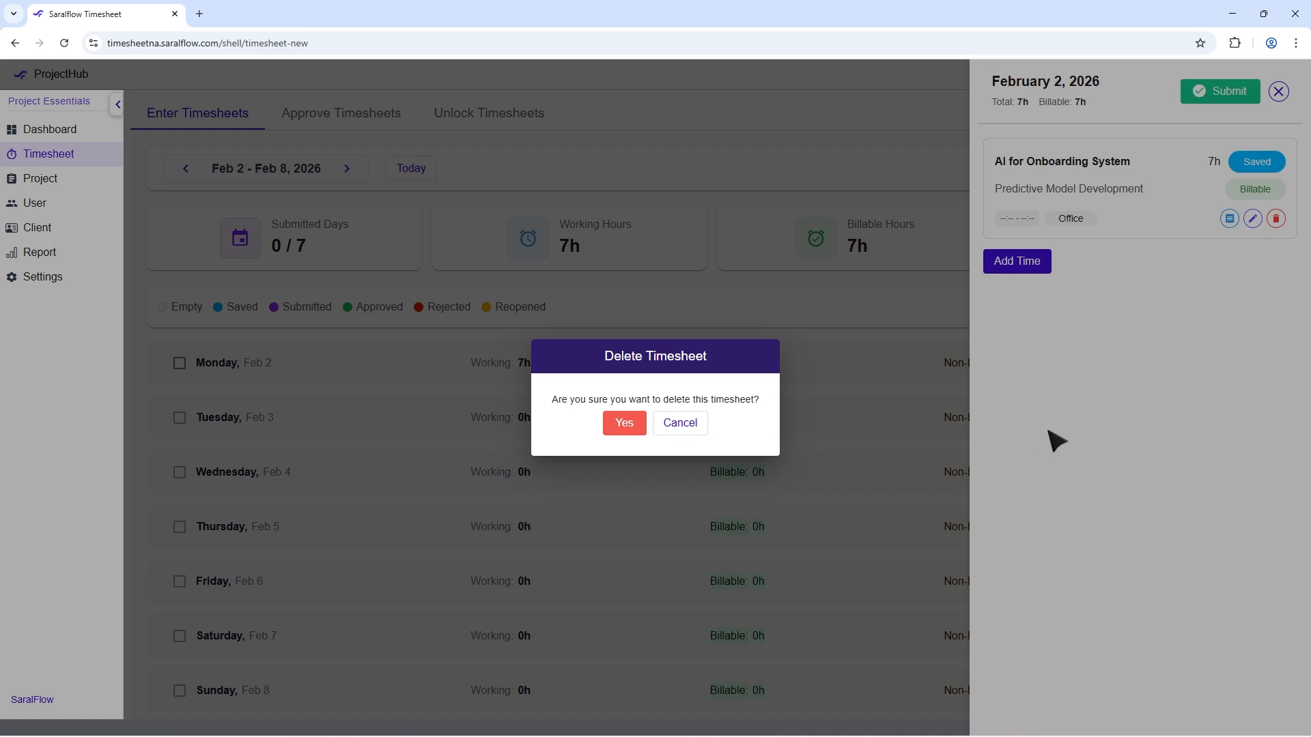
{"action": "left_click", "coordinate": [665, 427]}
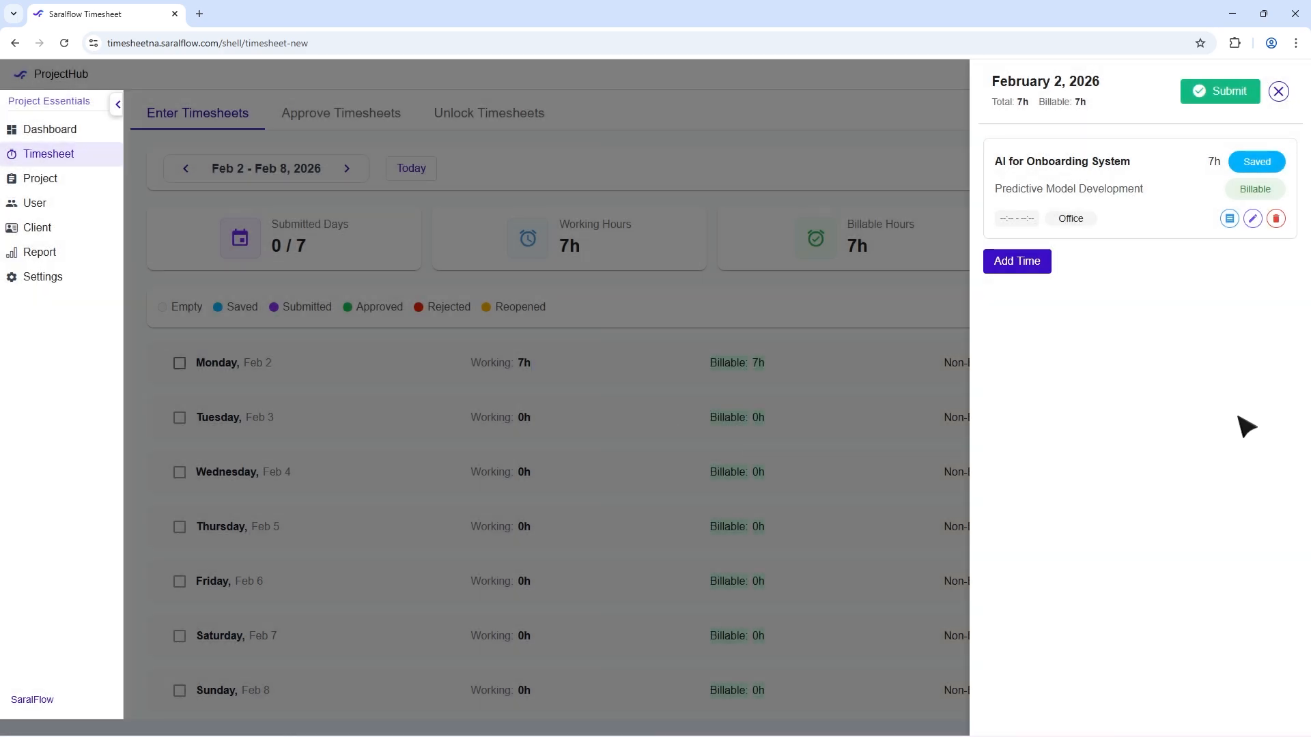
{"action": "left_click", "coordinate": [1222, 99]}
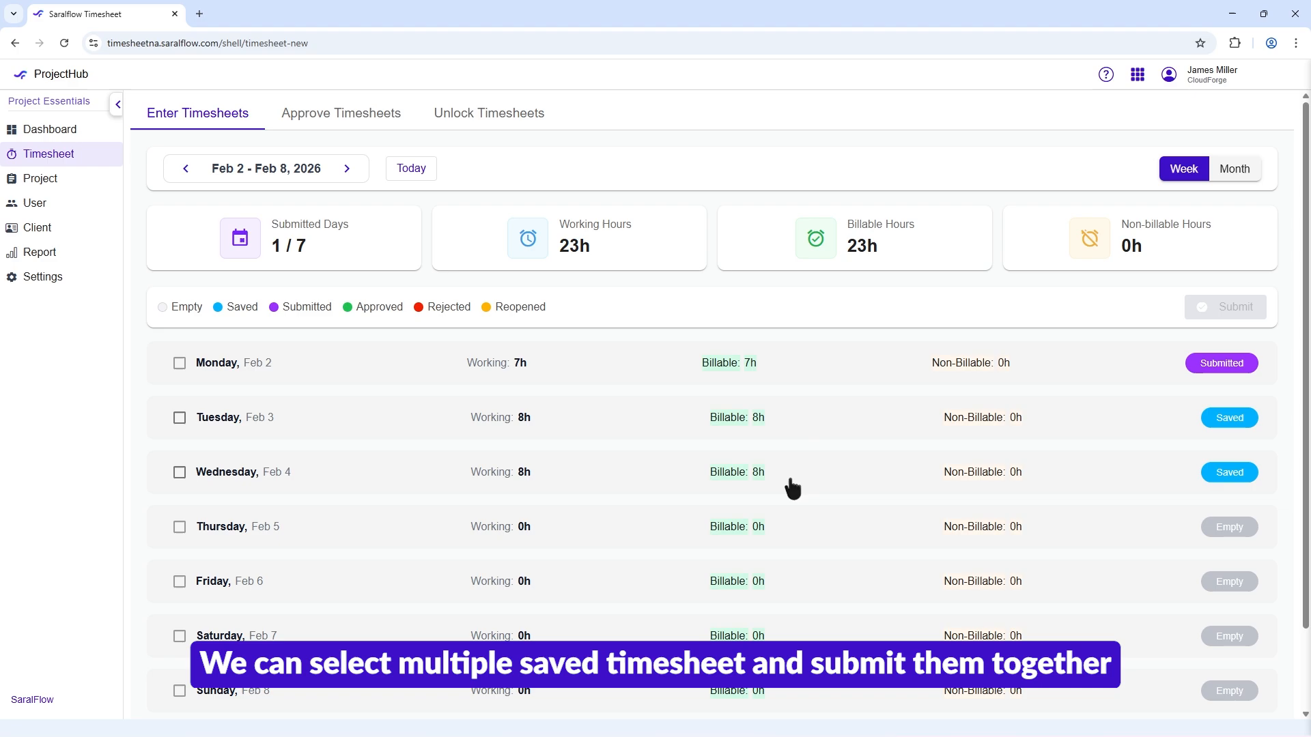
Step: Submit the saved timesheets for Tuesday, Feb 3 and Wednesday, Feb 4 together, and switch to the month view
{"action": "left_click", "coordinate": [179, 418]}
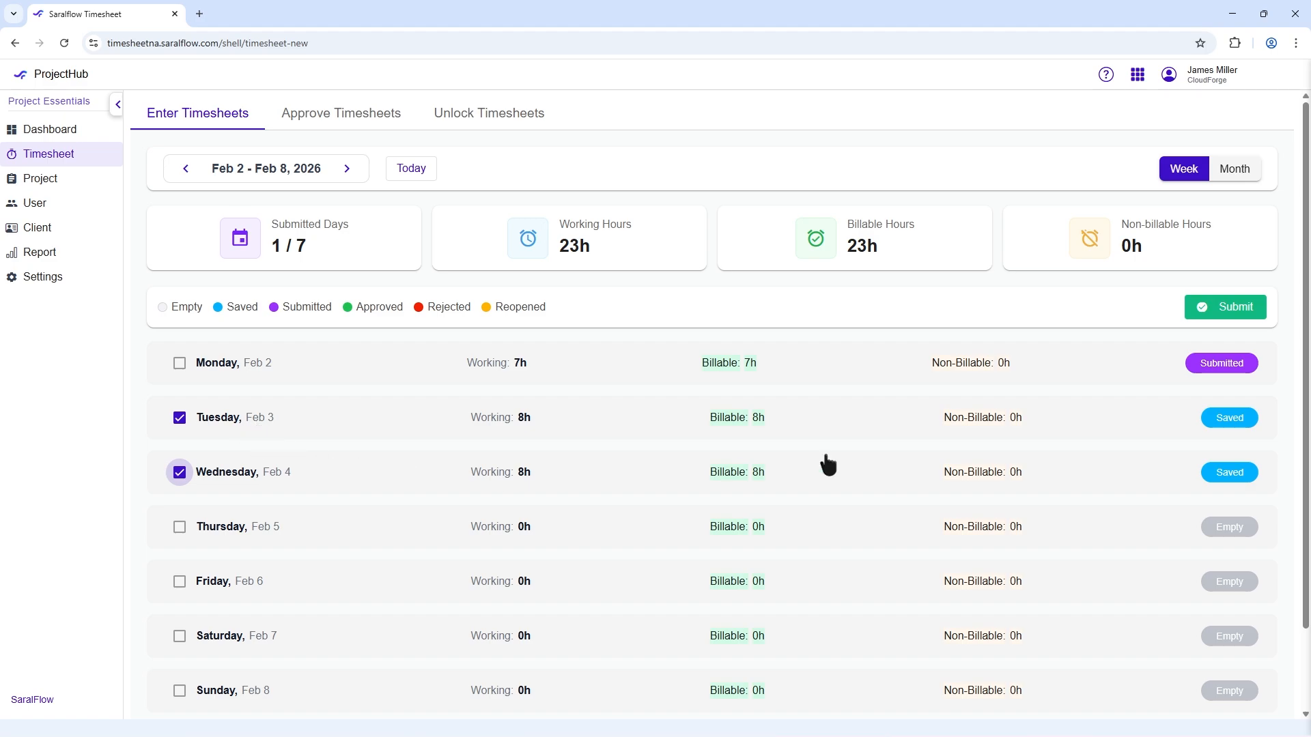
{"action": "left_click", "coordinate": [1244, 315]}
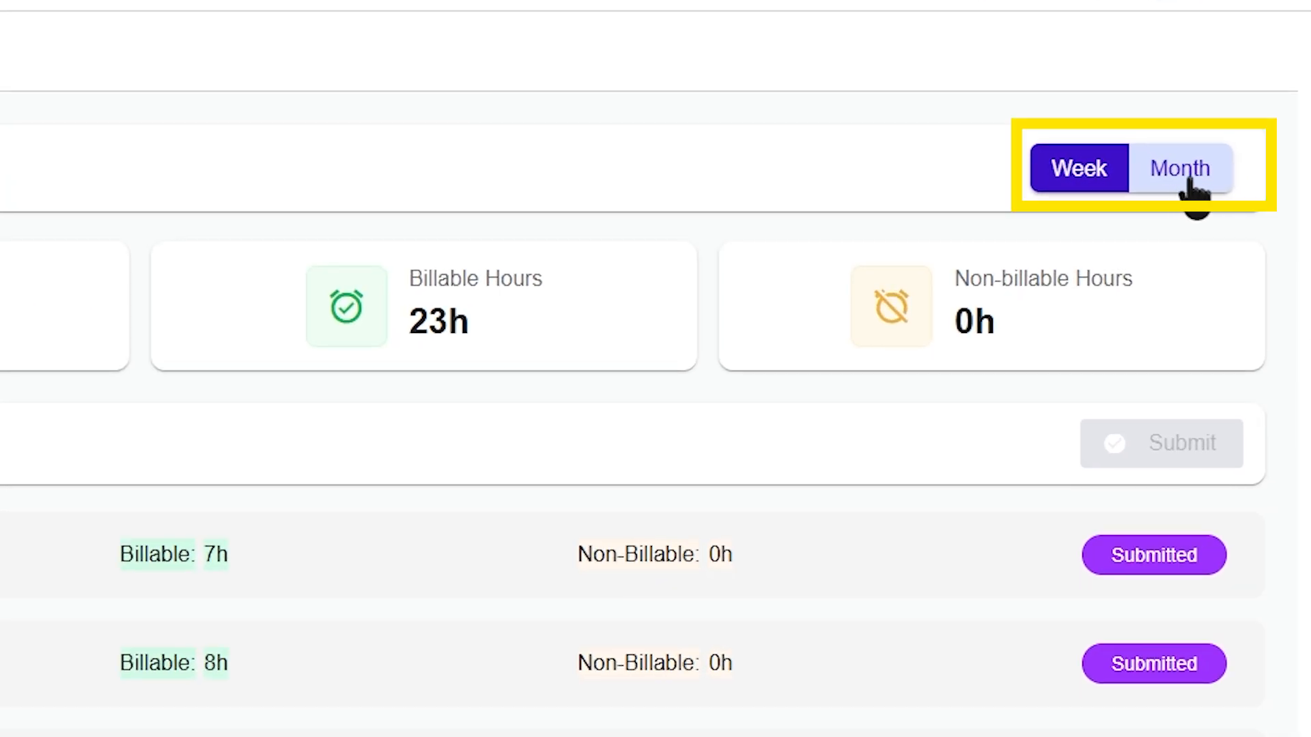
{"action": "left_click", "coordinate": [1190, 178]}
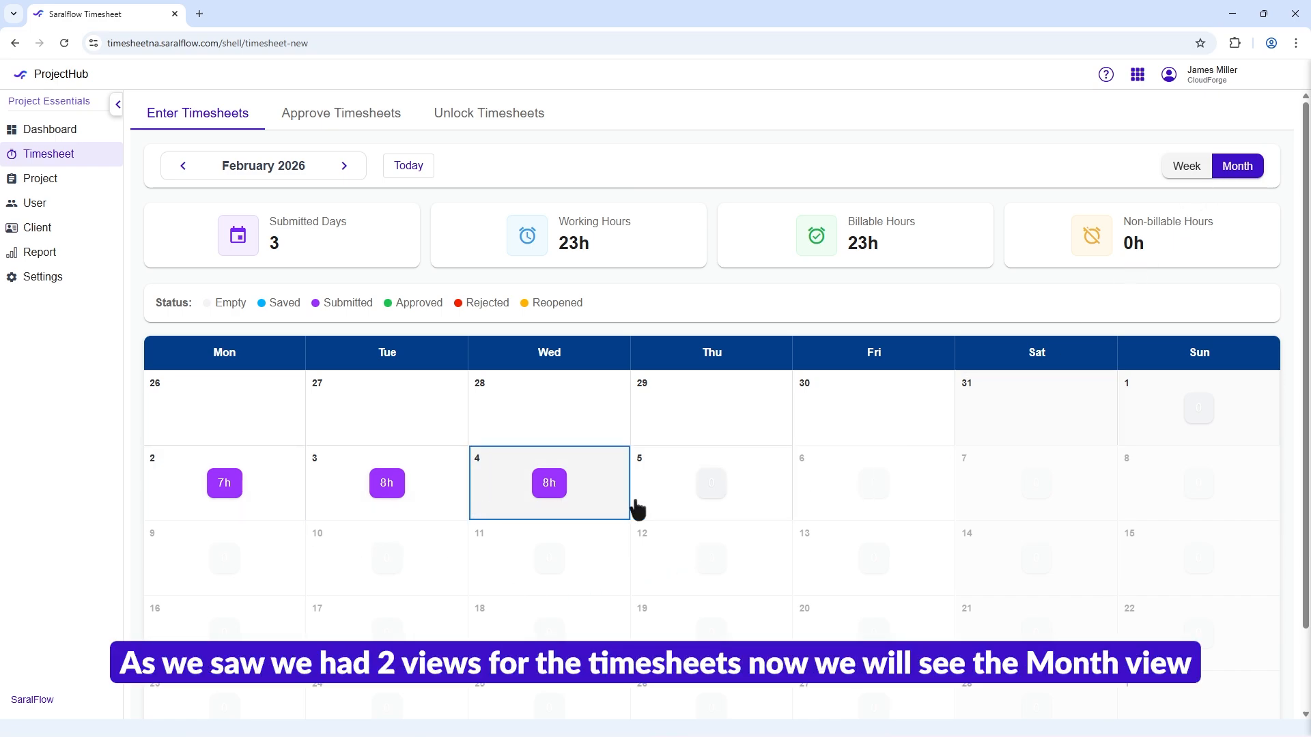
Step: Start a timesheet entry for February 5, 2026, with project AI for Onboarding System and task Predictive Model Development (Billable)
{"action": "left_click", "coordinate": [717, 486]}
{"action": "left_click", "coordinate": [1053, 176]}
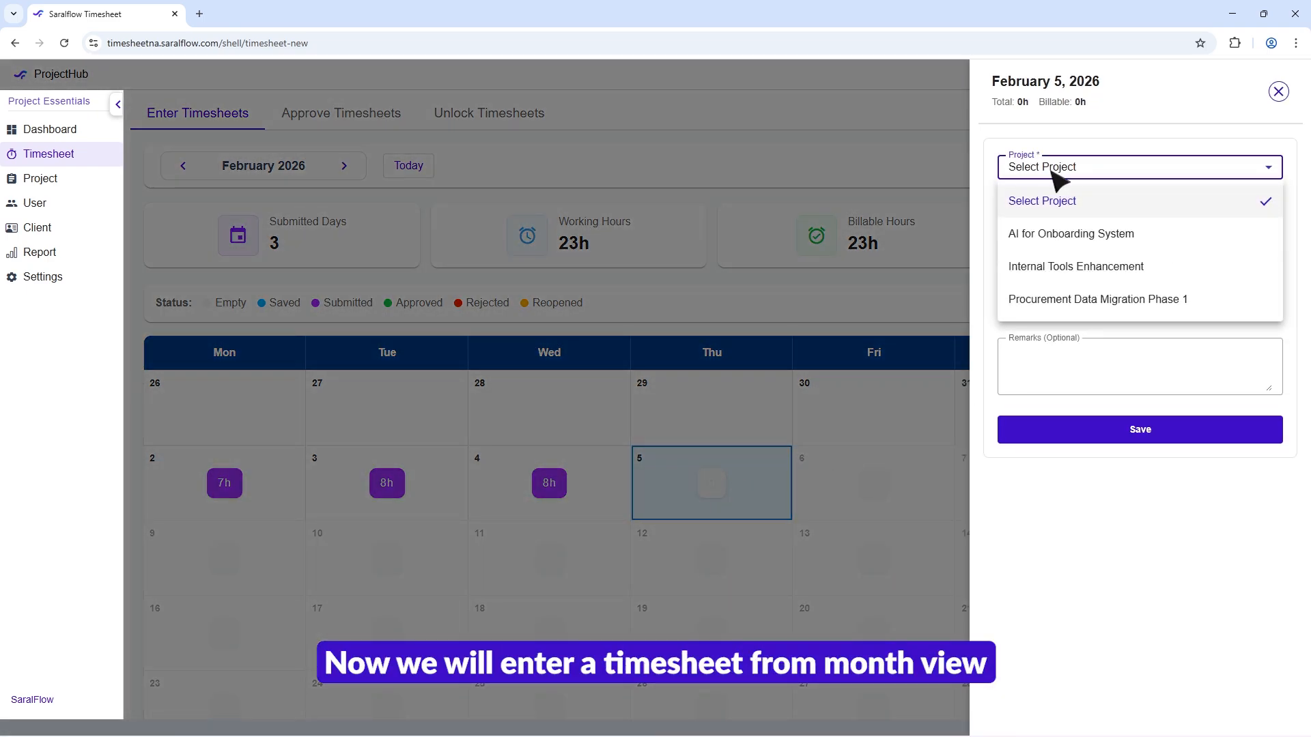
{"action": "left_click", "coordinate": [1053, 239]}
{"action": "left_click", "coordinate": [1065, 213]}
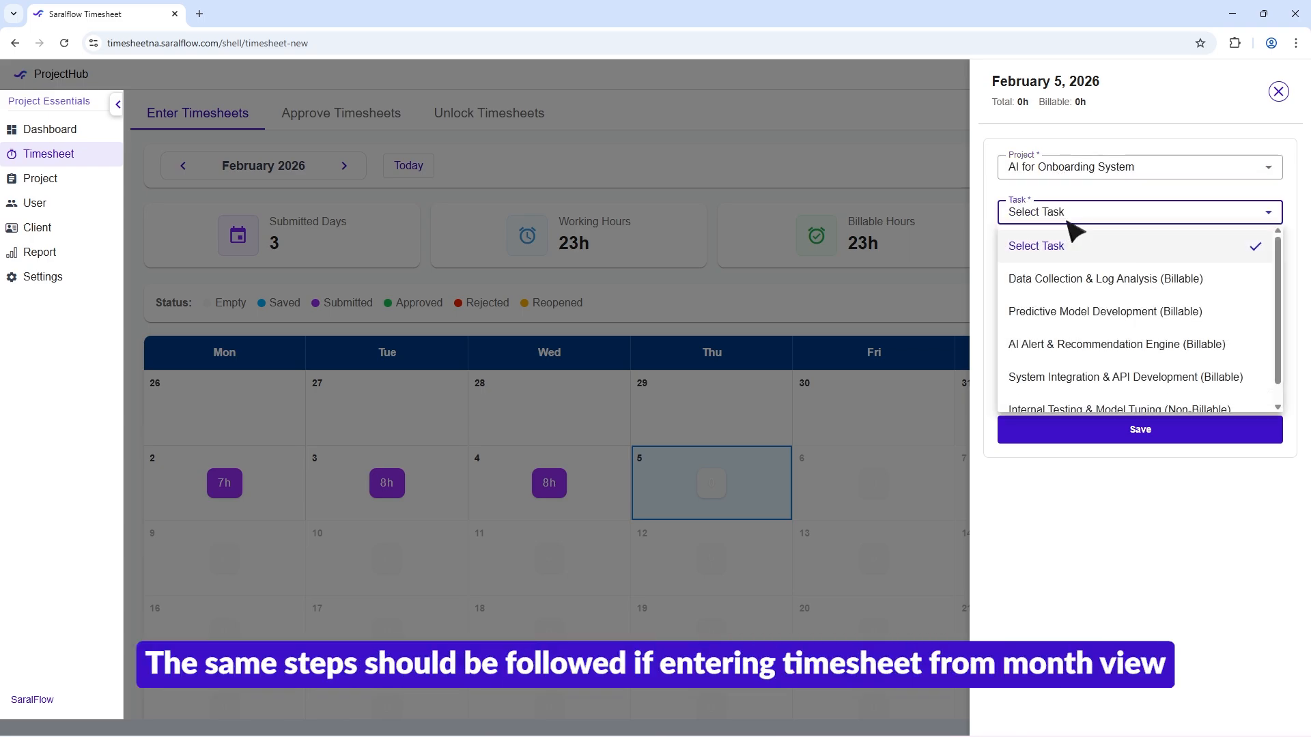
{"action": "left_click", "coordinate": [1082, 313]}
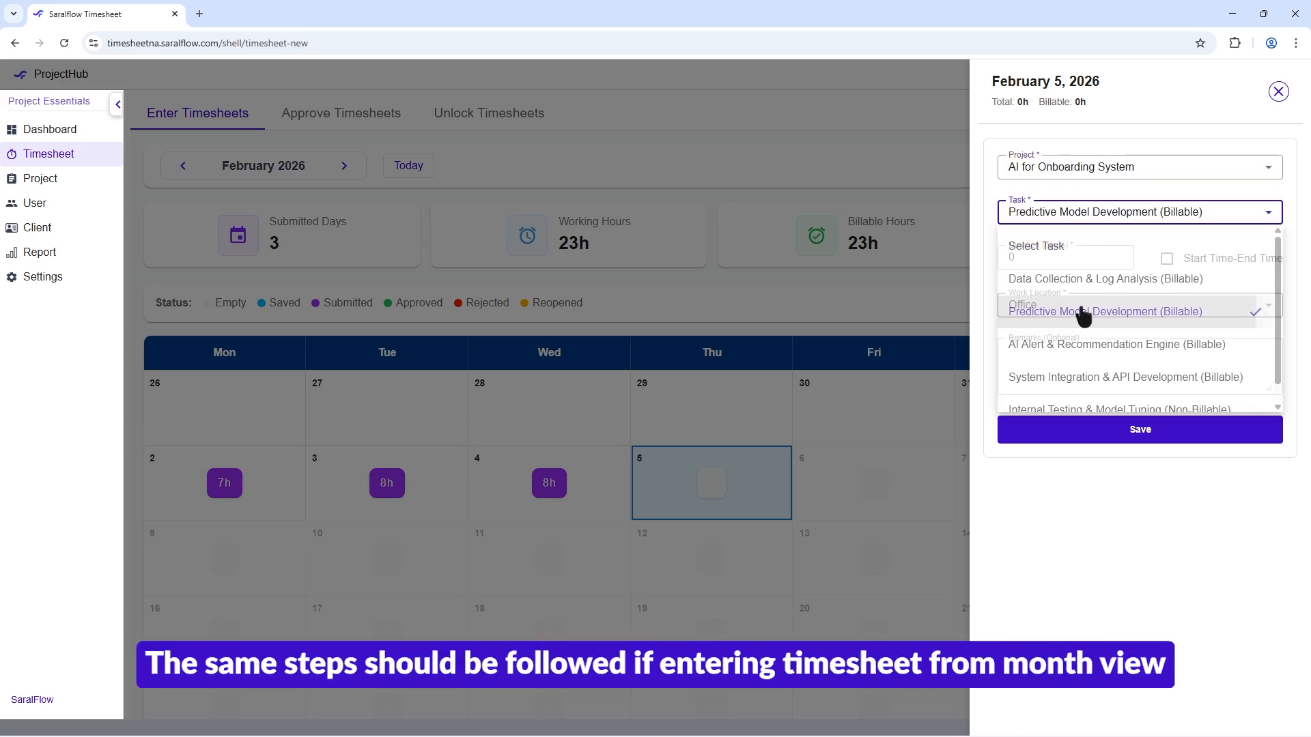
Step: Record the entry by start and end time, 9:00 to 17:00, at work location Office with remarks "Remarks", save it and close the day's details
{"action": "left_click", "coordinate": [1166, 260]}
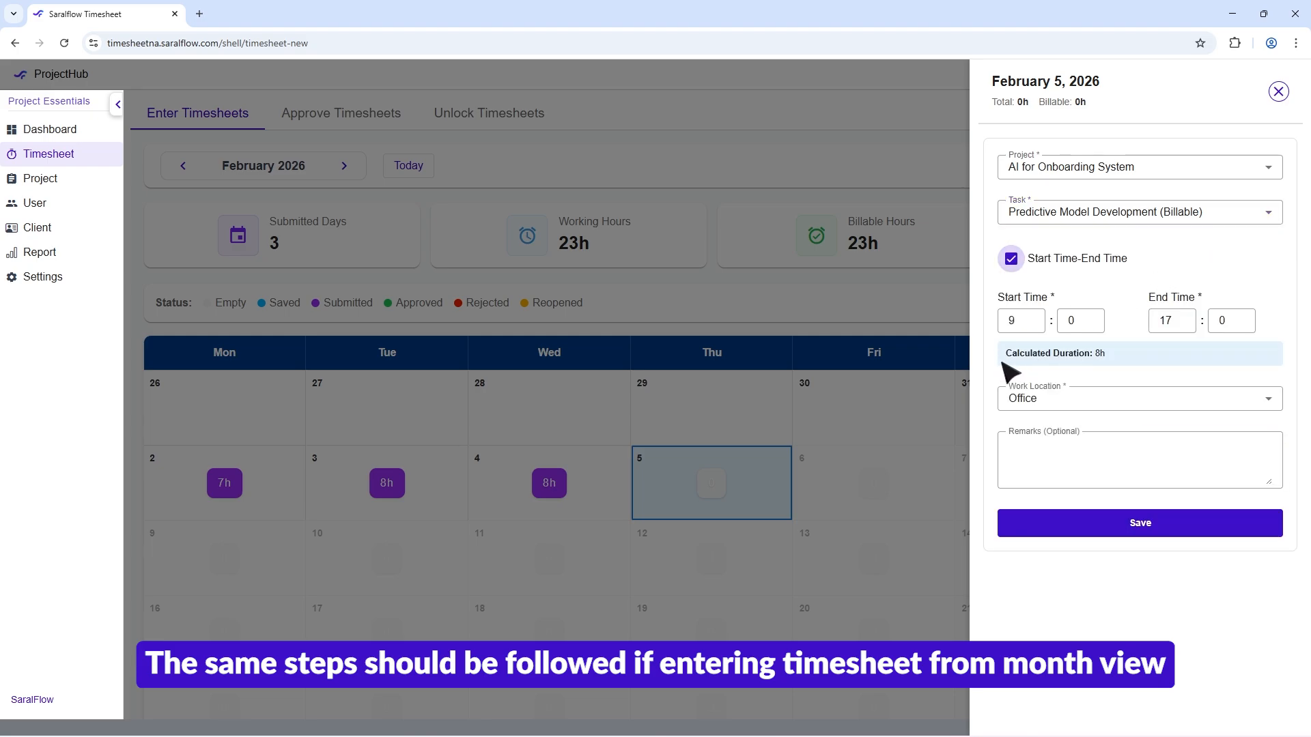
{"action": "left_click", "coordinate": [1082, 405]}
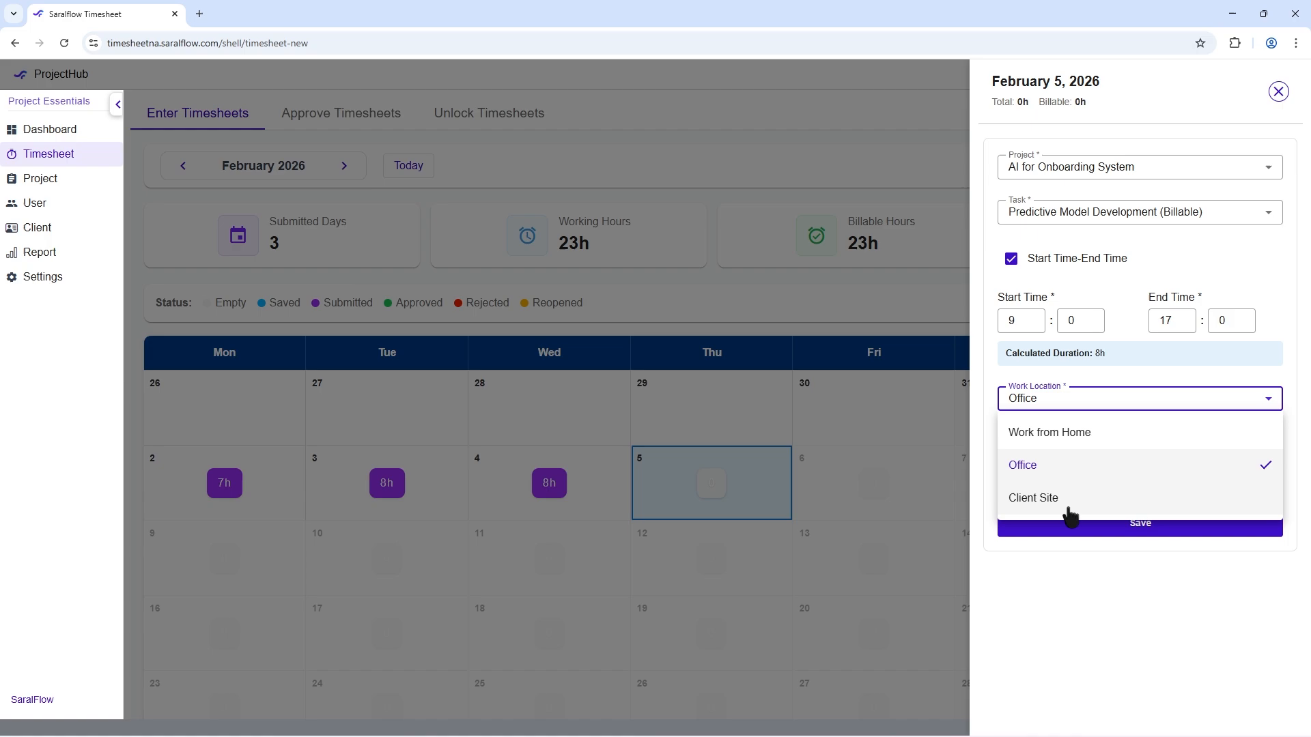
{"action": "left_click", "coordinate": [1085, 411]}
{"action": "left_click", "coordinate": [1078, 442]}
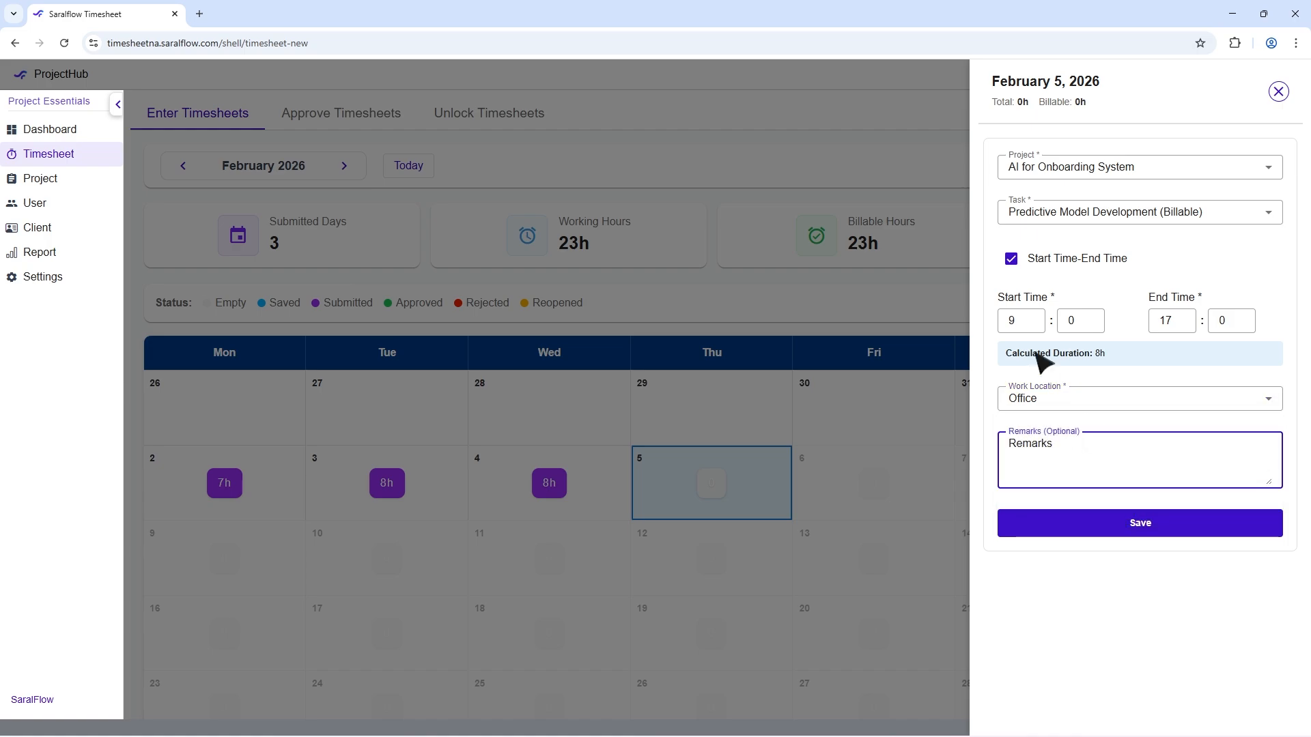
{"action": "left_click", "coordinate": [1133, 526]}
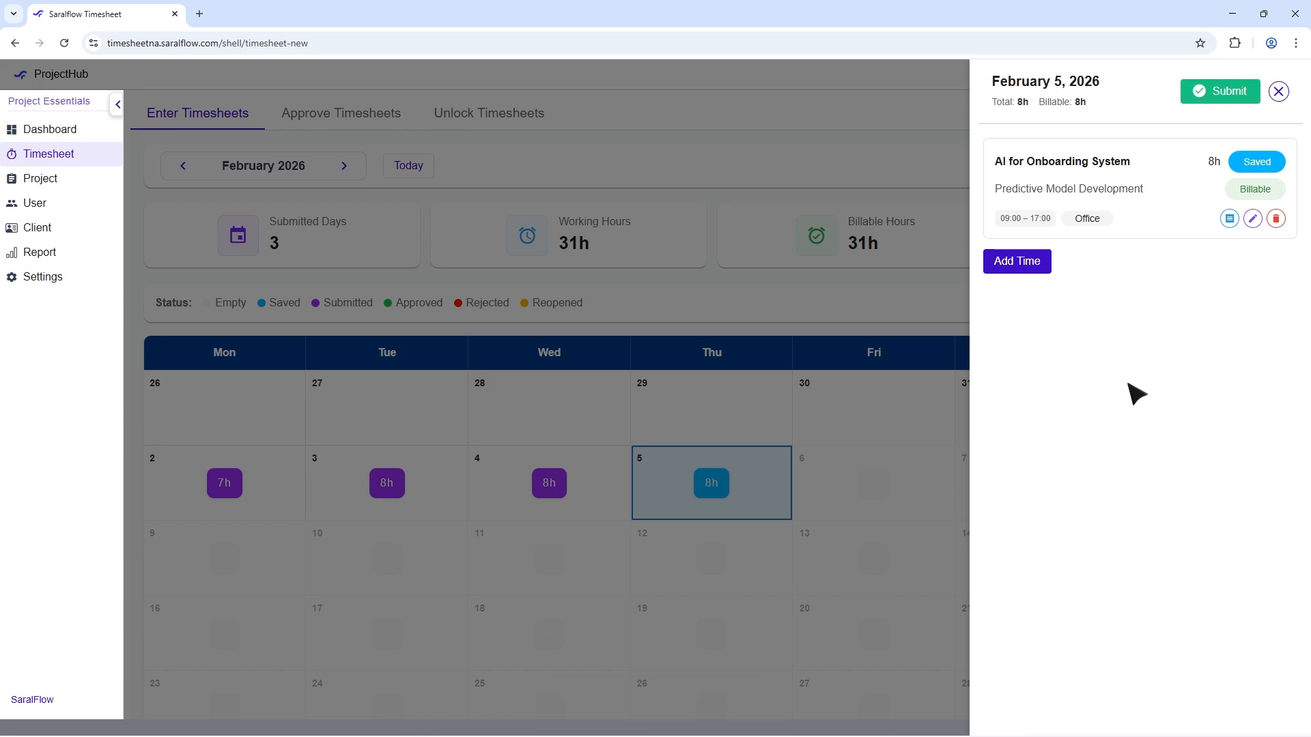
{"action": "left_click", "coordinate": [1278, 91]}
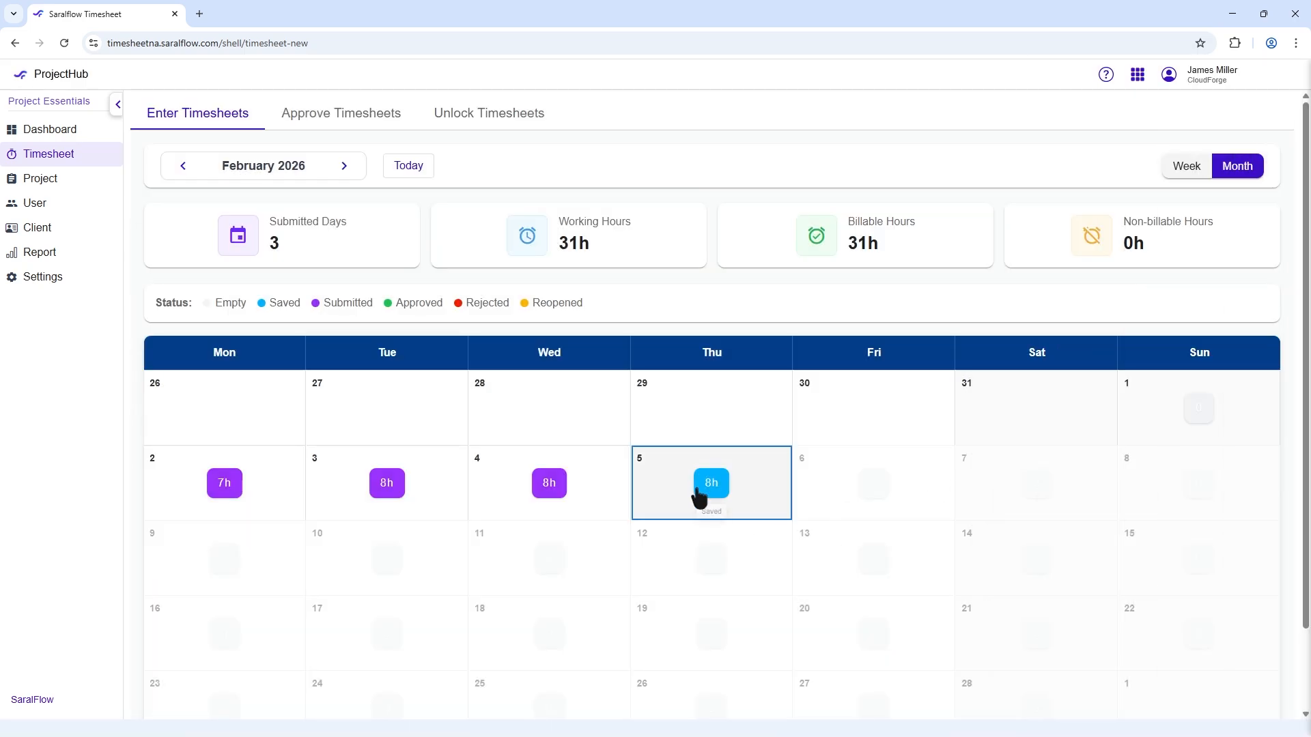
Step: Look through the monthly timesheet calendars back to November 2025 and forward to March 2026
{"action": "left_click", "coordinate": [183, 165]}
{"action": "scroll", "coordinate": [482, 355], "scroll_direction": "down", "scroll_amount": 1}
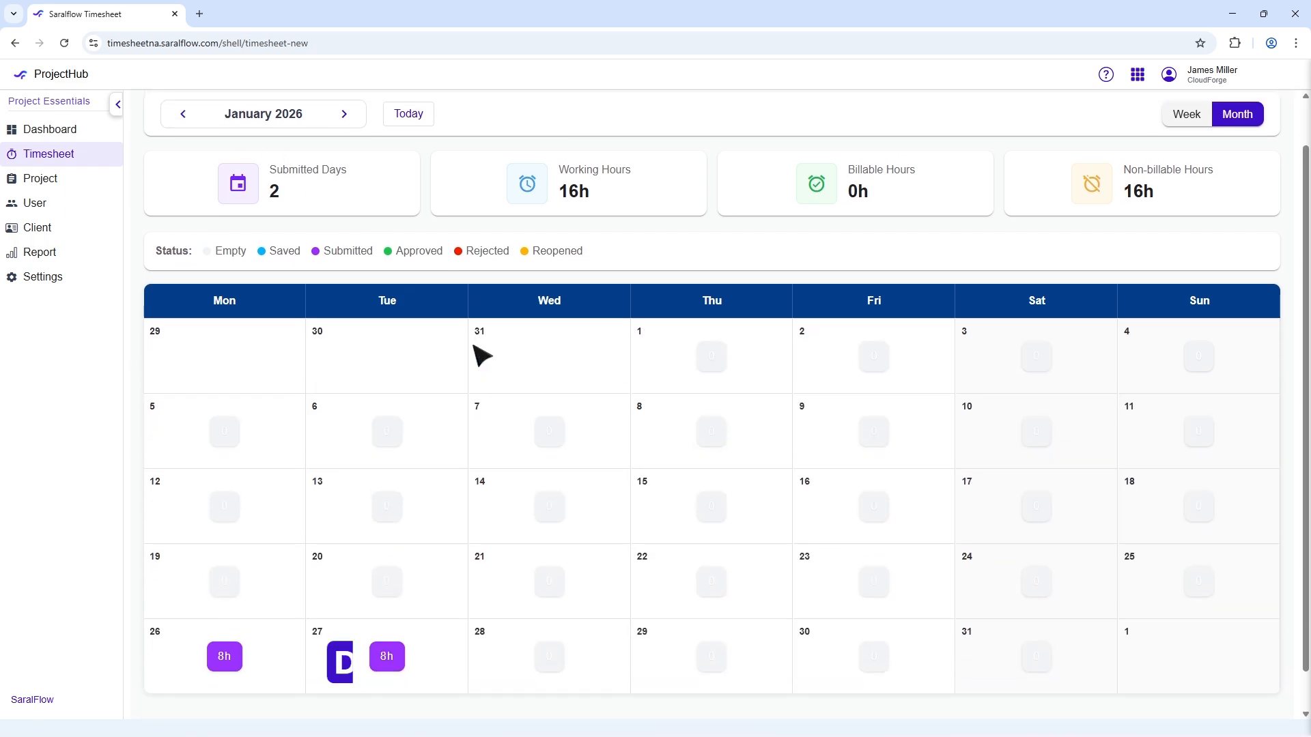
{"action": "scroll", "coordinate": [468, 351], "scroll_direction": "up", "scroll_amount": 1}
{"action": "left_click", "coordinate": [183, 166]}
{"action": "scroll", "coordinate": [381, 369], "scroll_direction": "down", "scroll_amount": 1}
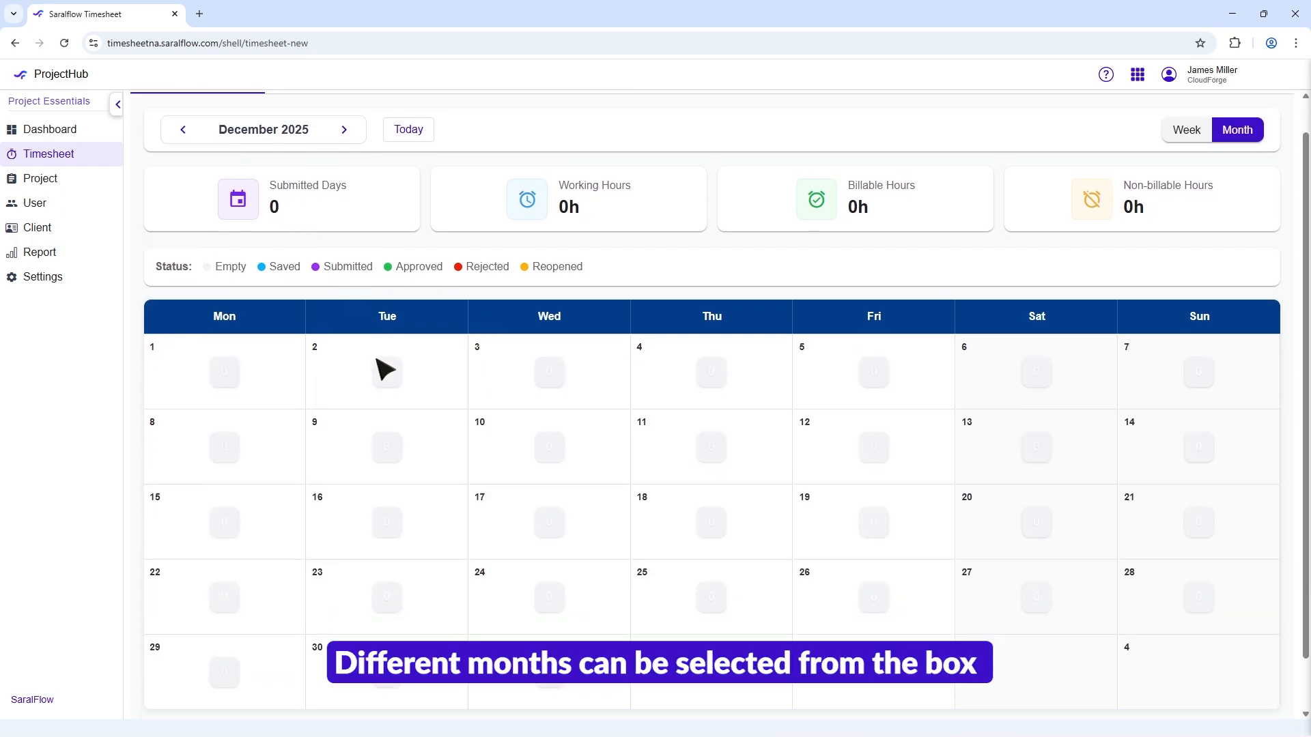
{"action": "scroll", "coordinate": [380, 369], "scroll_direction": "up", "scroll_amount": 1}
{"action": "left_click", "coordinate": [183, 166]}
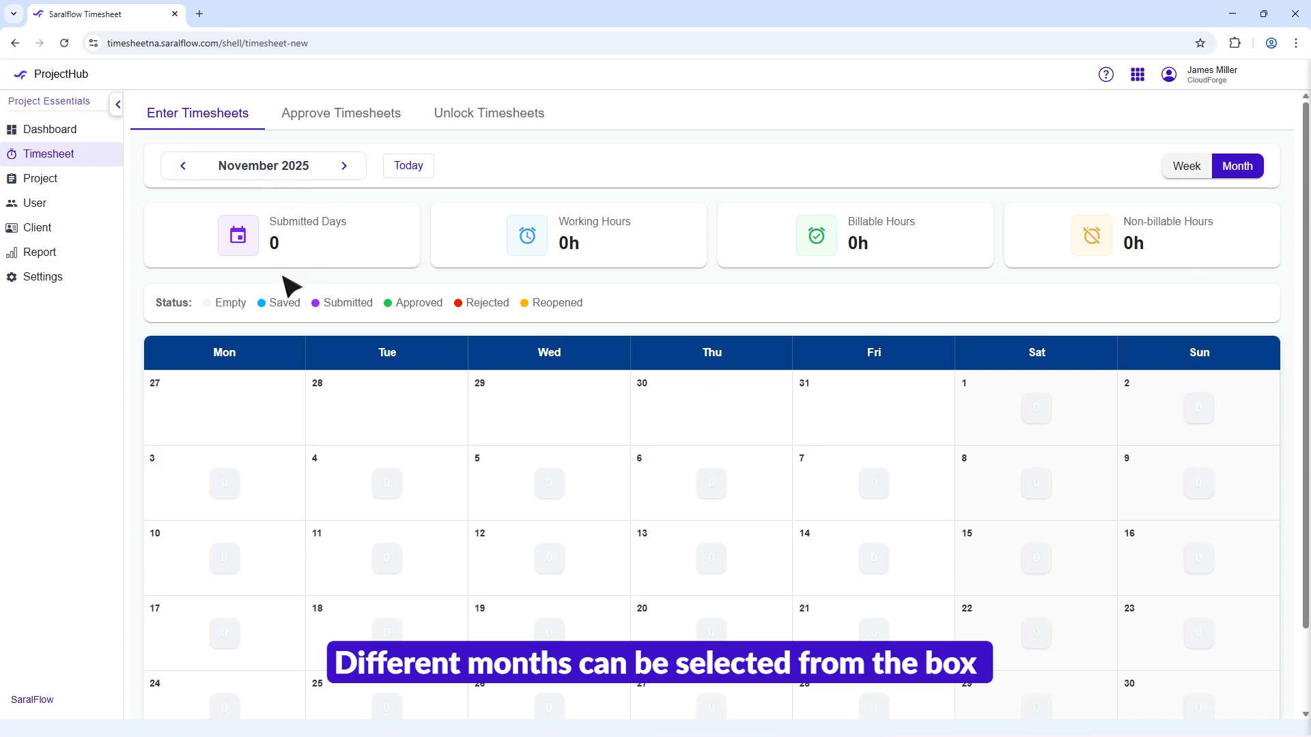
{"action": "left_click", "coordinate": [335, 171]}
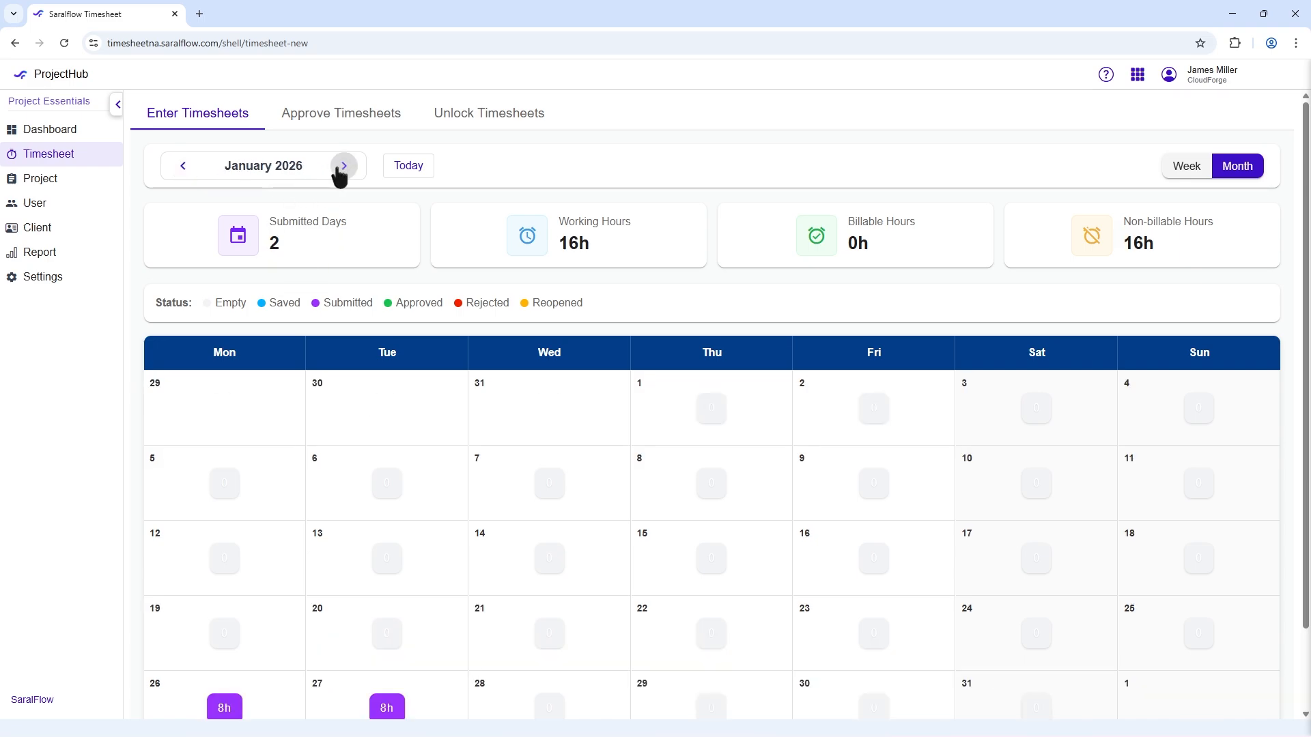
{"action": "left_click", "coordinate": [336, 171]}
{"action": "left_click", "coordinate": [343, 167]}
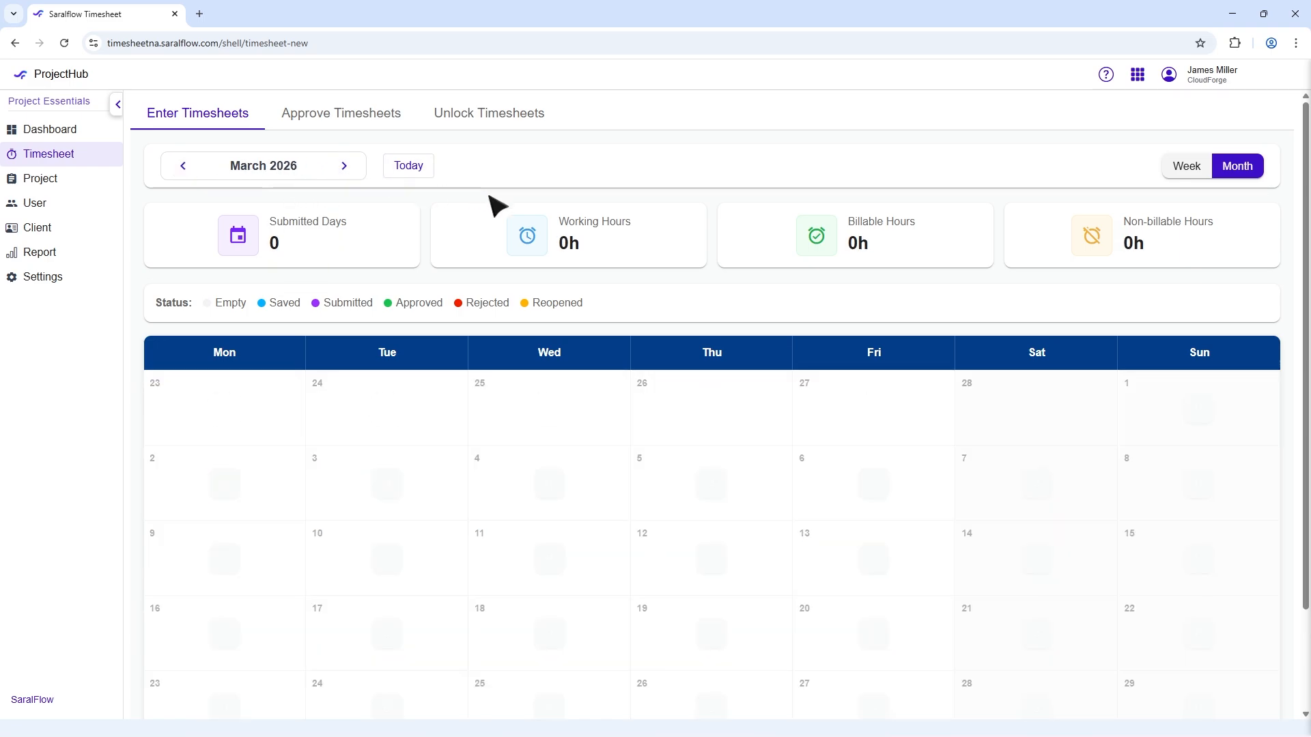